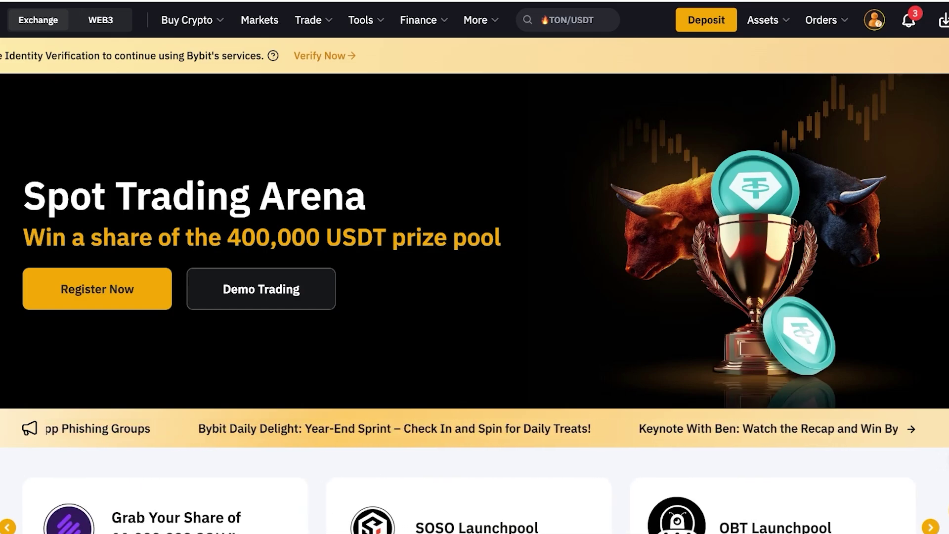
Open the Funding Account page from the assets overview.
mouse_move(875, 20)
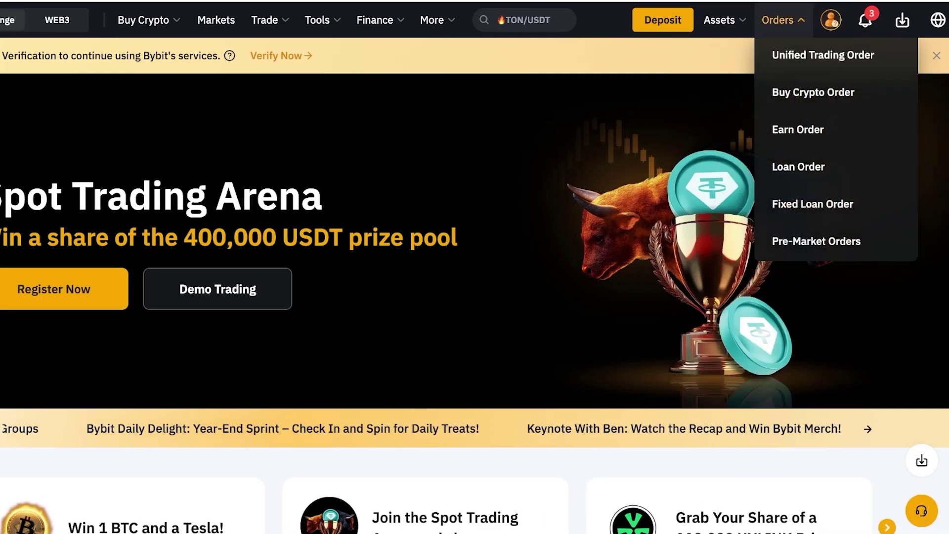
mouse_move(719, 20)
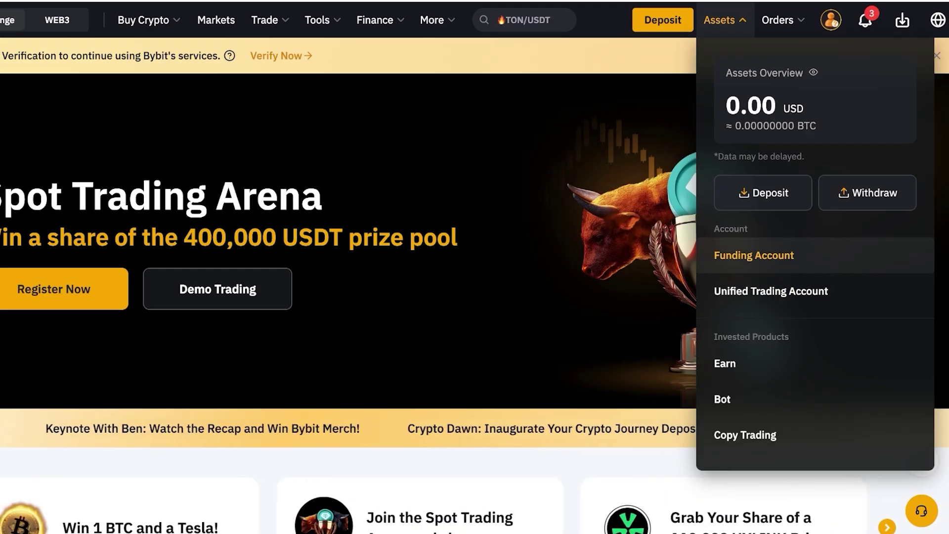
click(754, 255)
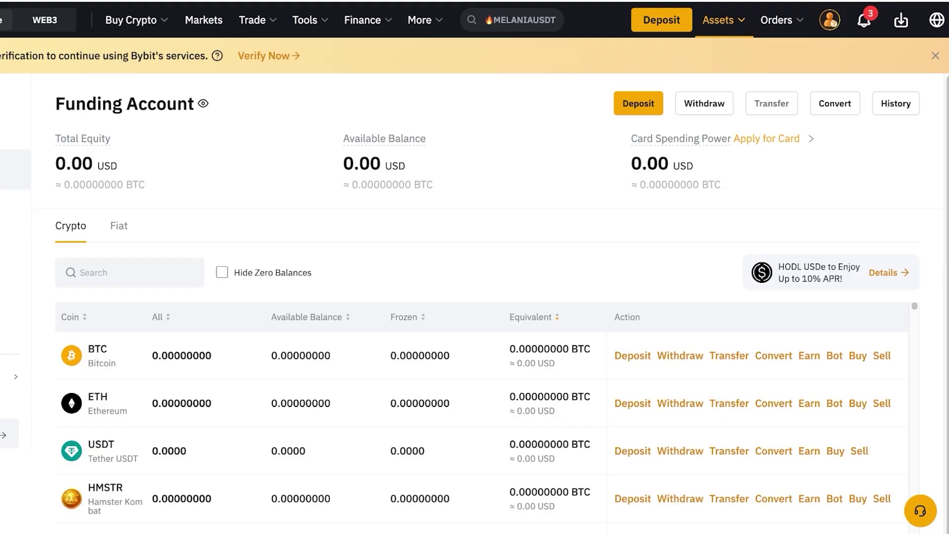
Set up a USDT transfer from Unified Trading to Funding, view the coin list, and close the transfer form without submitting.
click(771, 103)
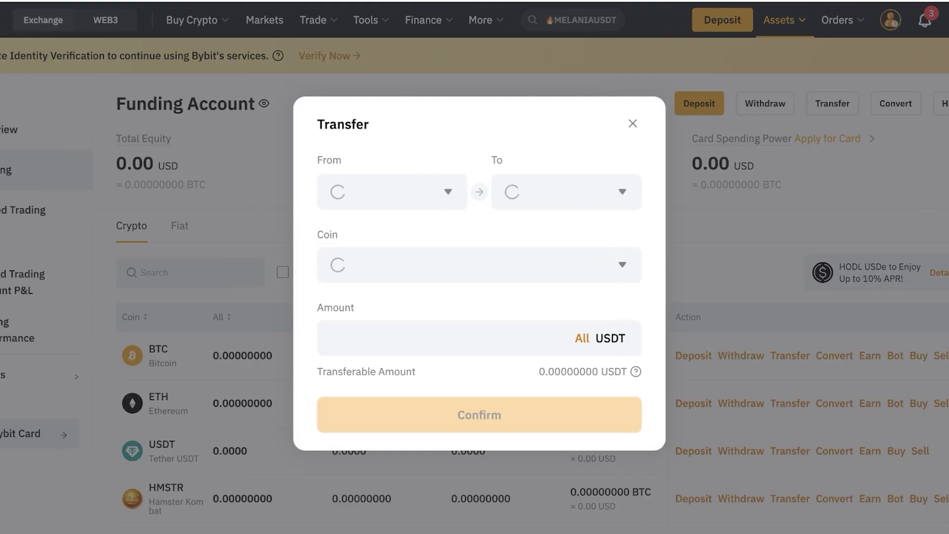
click(392, 192)
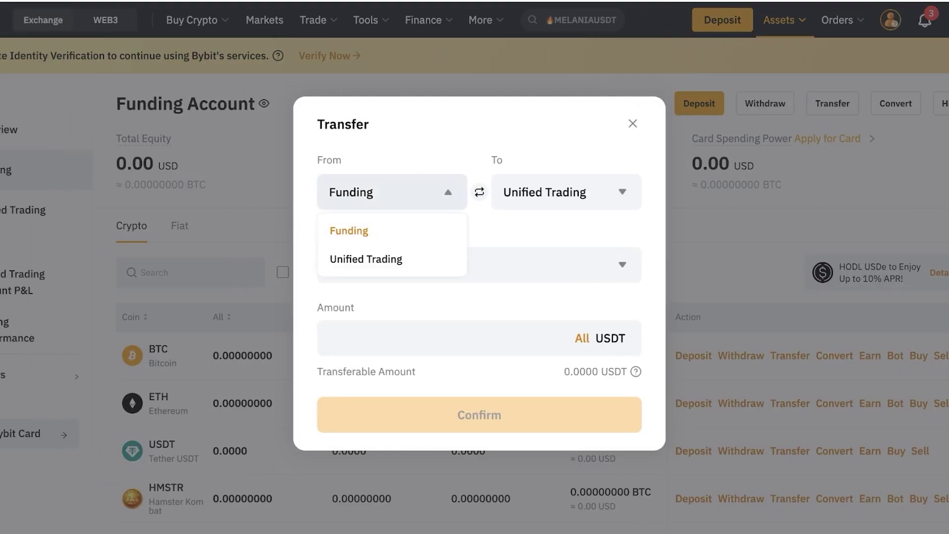
click(480, 192)
click(392, 181)
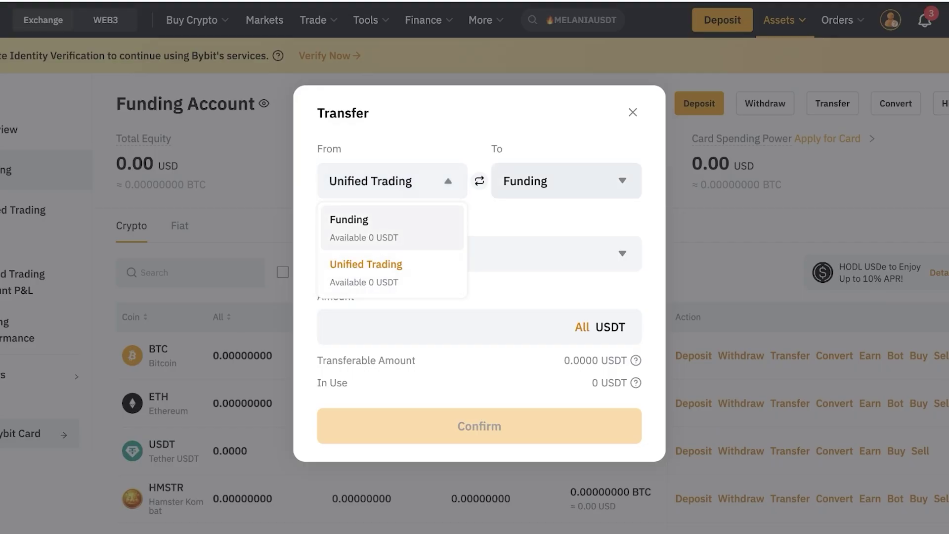
click(566, 181)
click(479, 254)
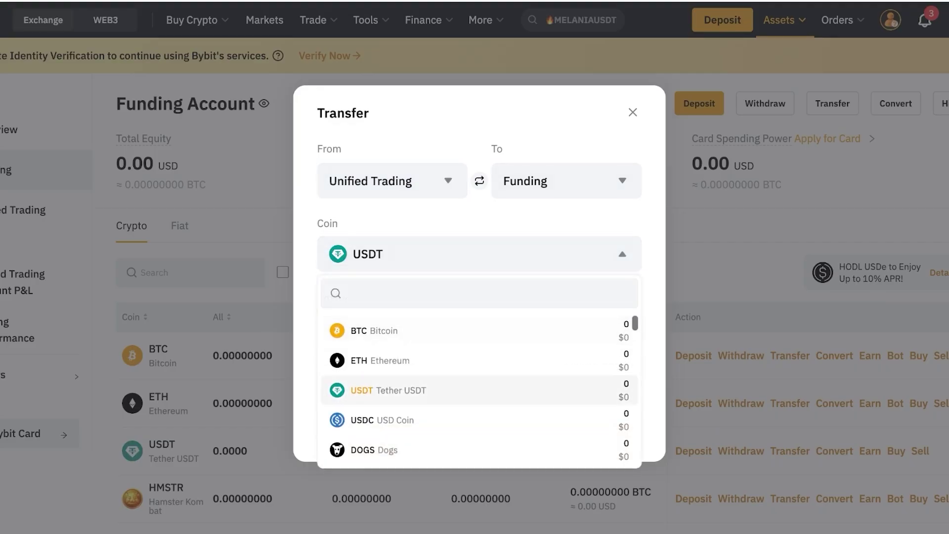
click(479, 254)
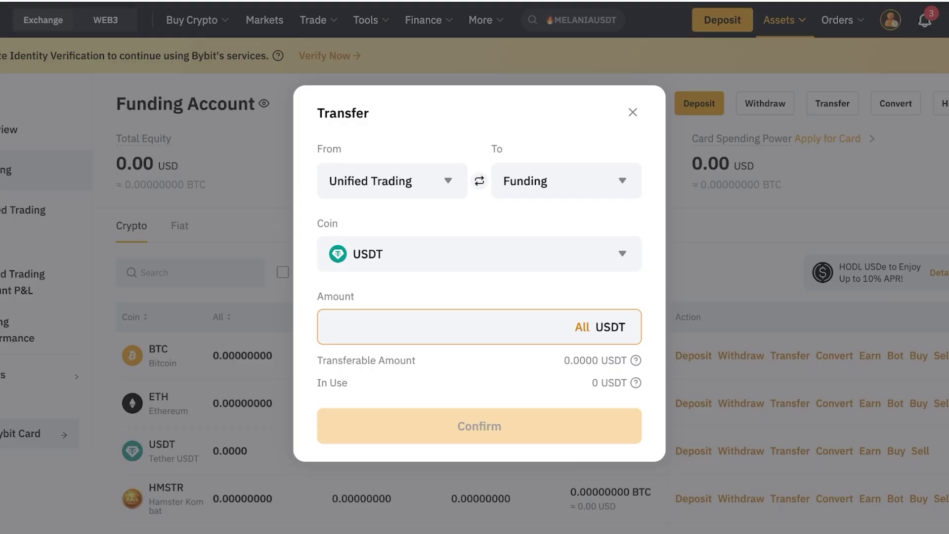
key(Escape)
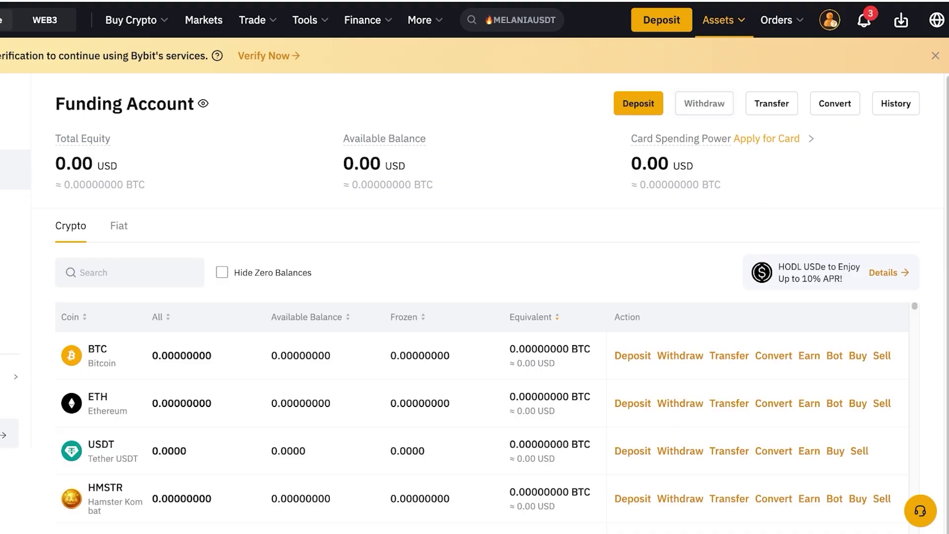
Open the crypto withdrawal page and review its coin, wallet address, chain type and amount fields.
click(704, 103)
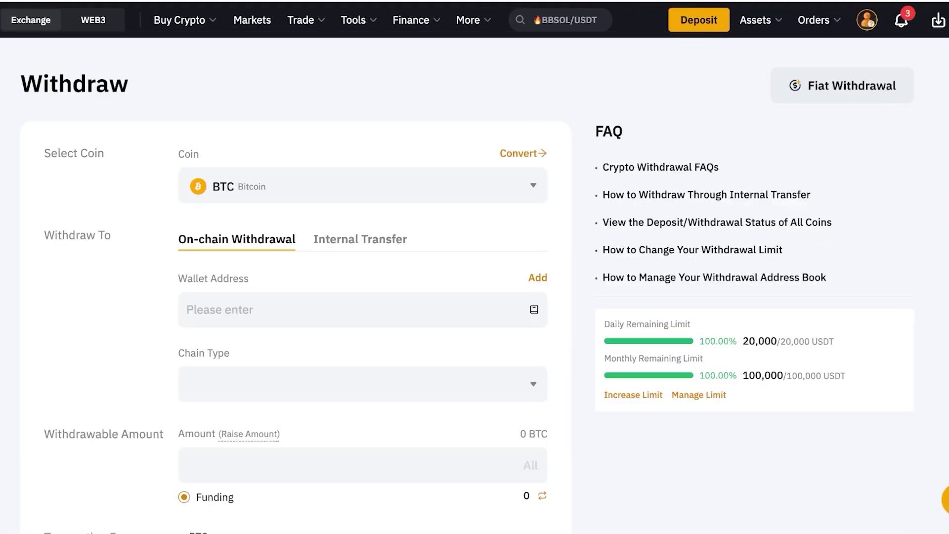
scroll(475, 285, down, 4)
scroll(474, 285, up, 4)
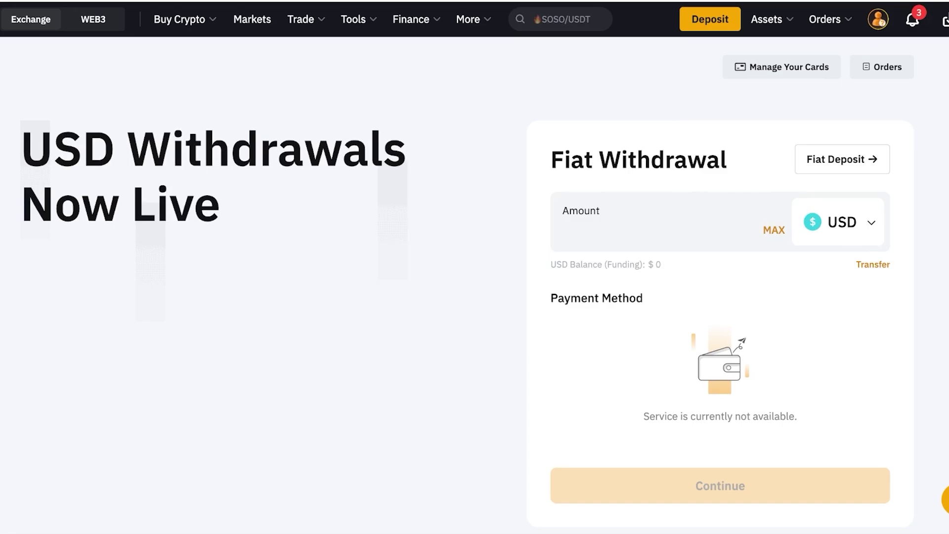
Browse the currencies offered for fiat withdrawal and close the list without choosing another one.
click(838, 222)
scroll(712, 395, up, 8)
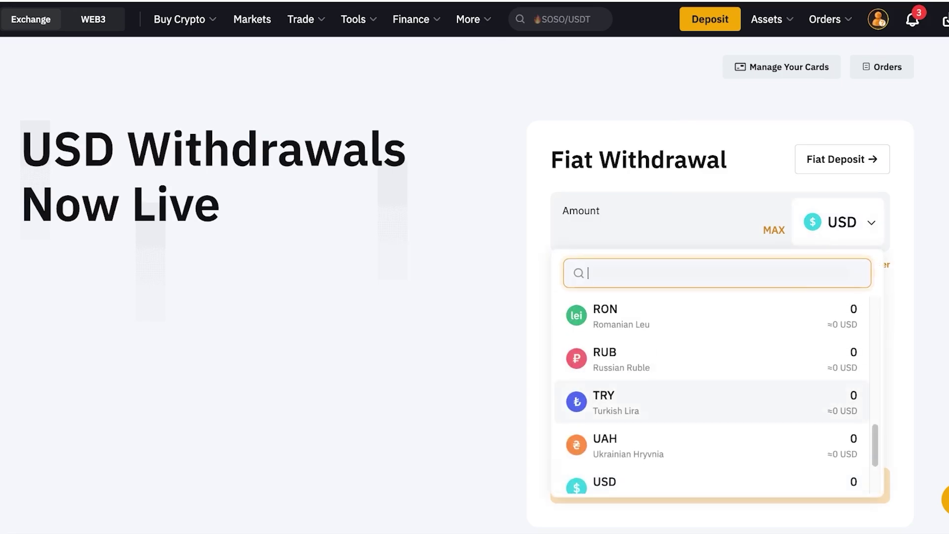
key(Escape)
click(838, 222)
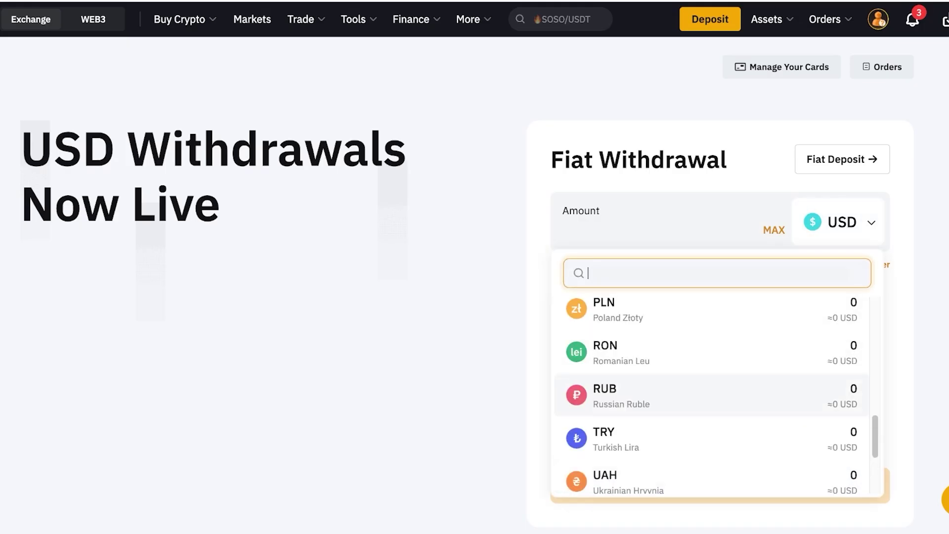
scroll(712, 395, up, 8)
key(Escape)
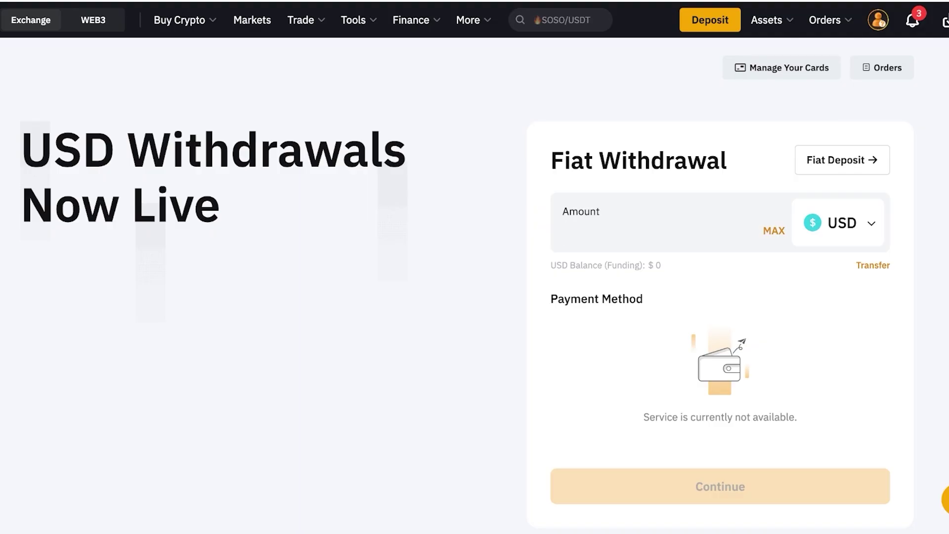
Open the Convert page and set the fiat currency USD as the target for converting BTC.
mouse_move(185, 20)
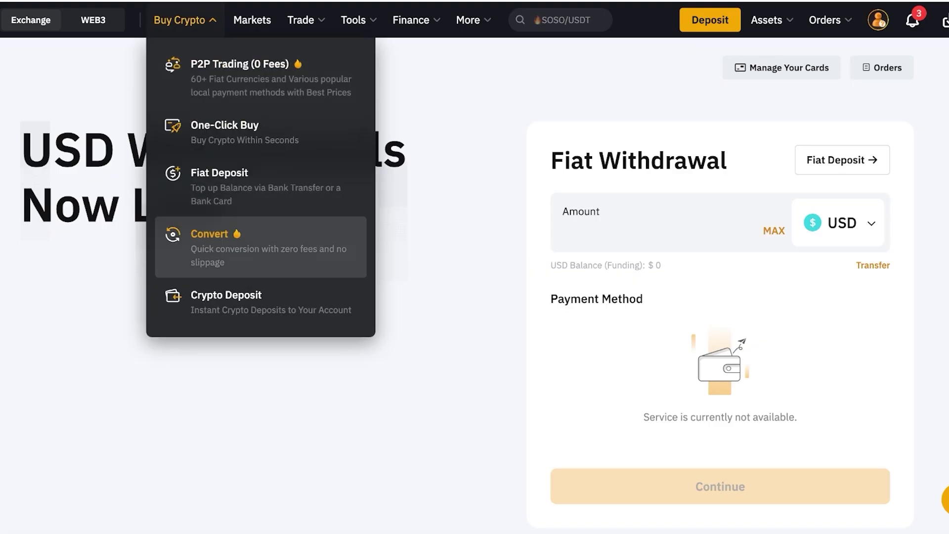
click(210, 242)
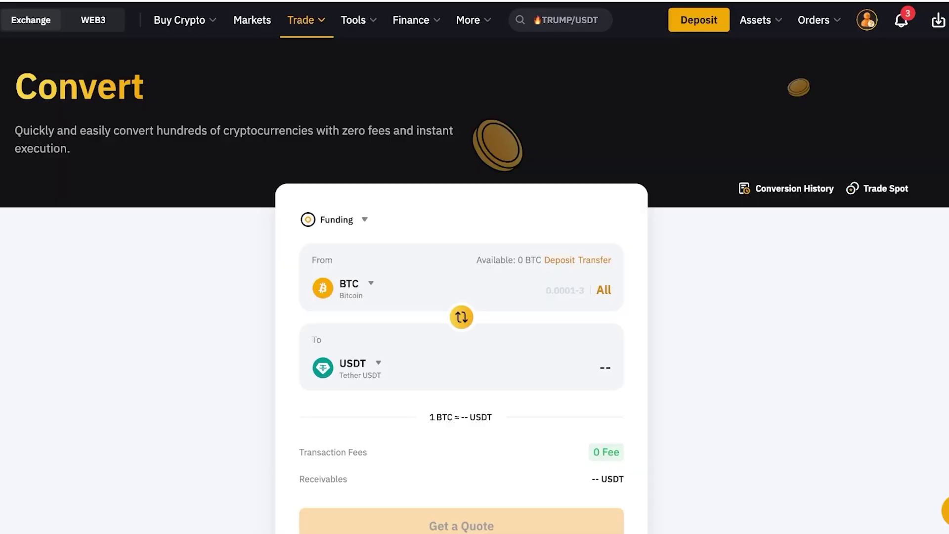
scroll(475, 267, down, 3)
scroll(475, 267, left, 1)
scroll(389, 282, down, 1)
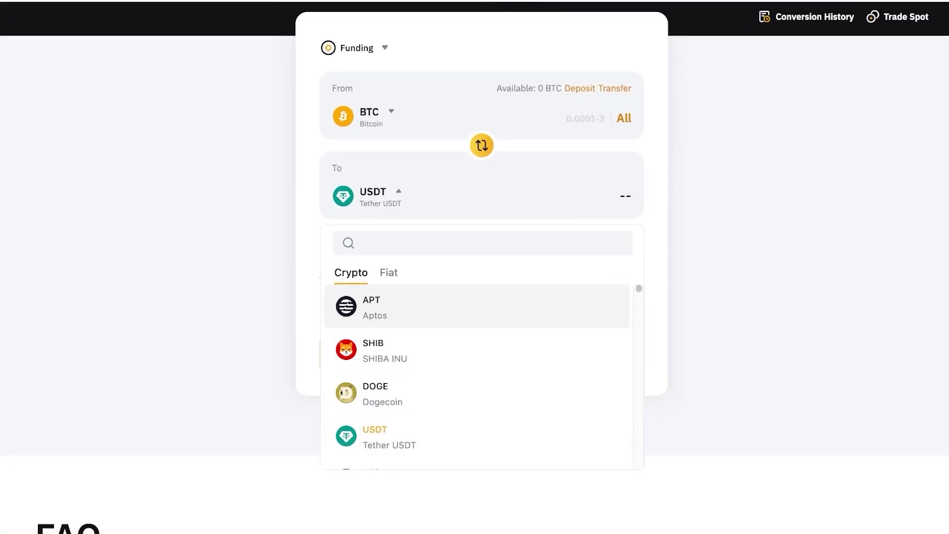
click(389, 273)
click(372, 351)
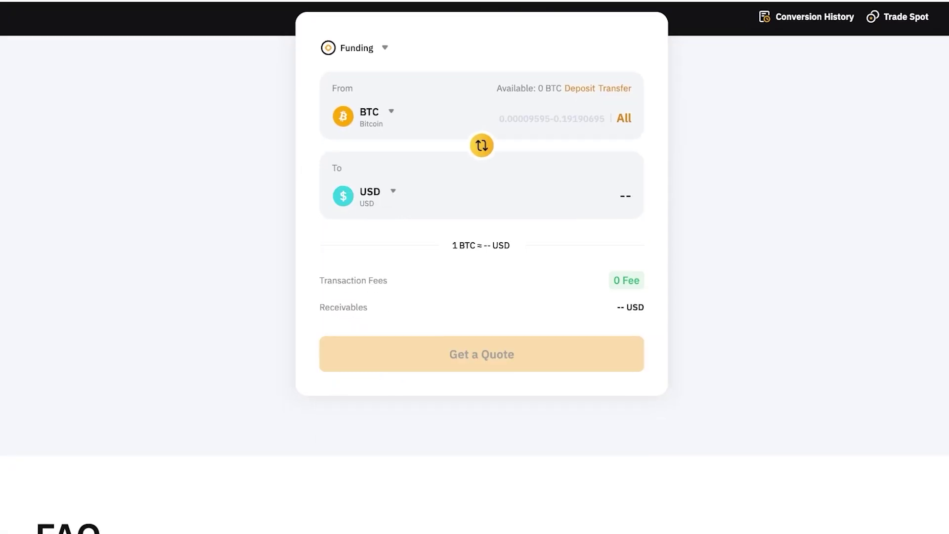
Check the source coin choices, keep BTC, and enter 1 as the amount to convert.
click(375, 116)
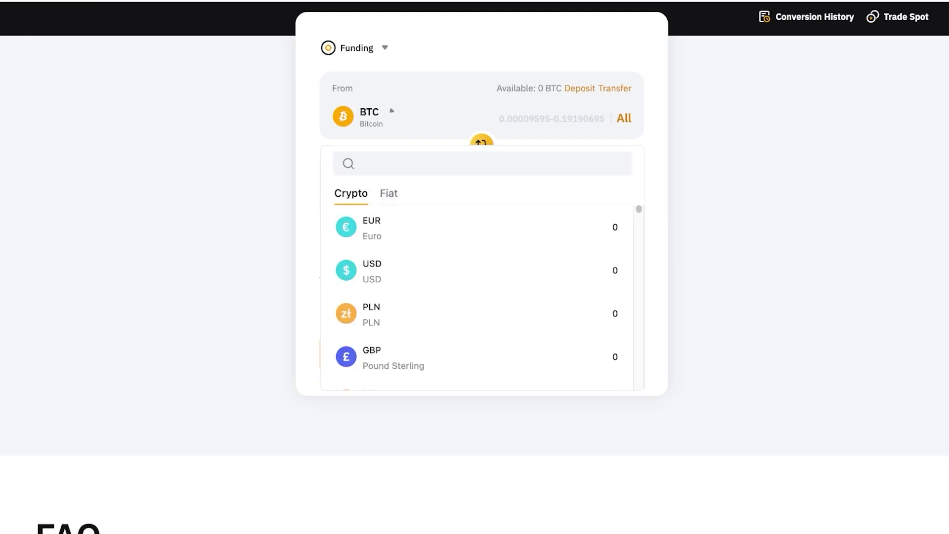
key(Escape)
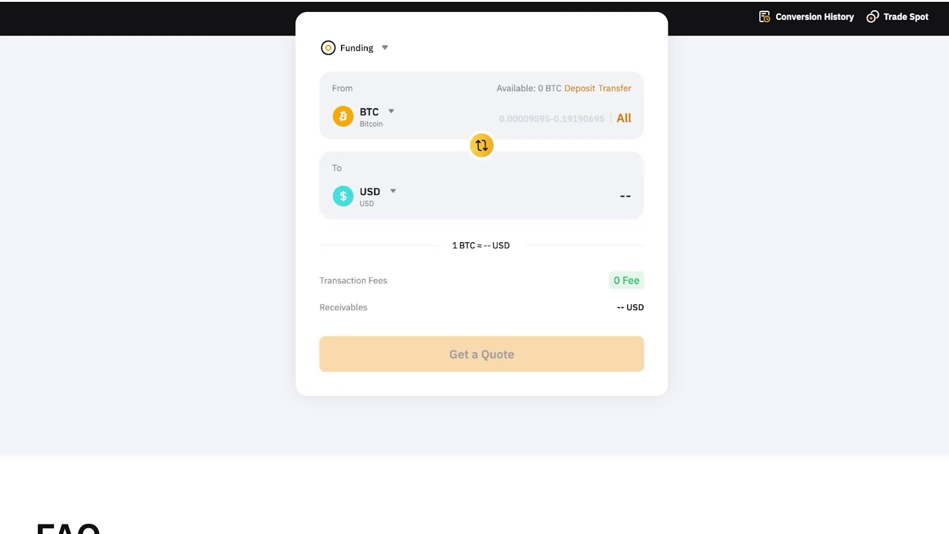
click(552, 118)
text(1)
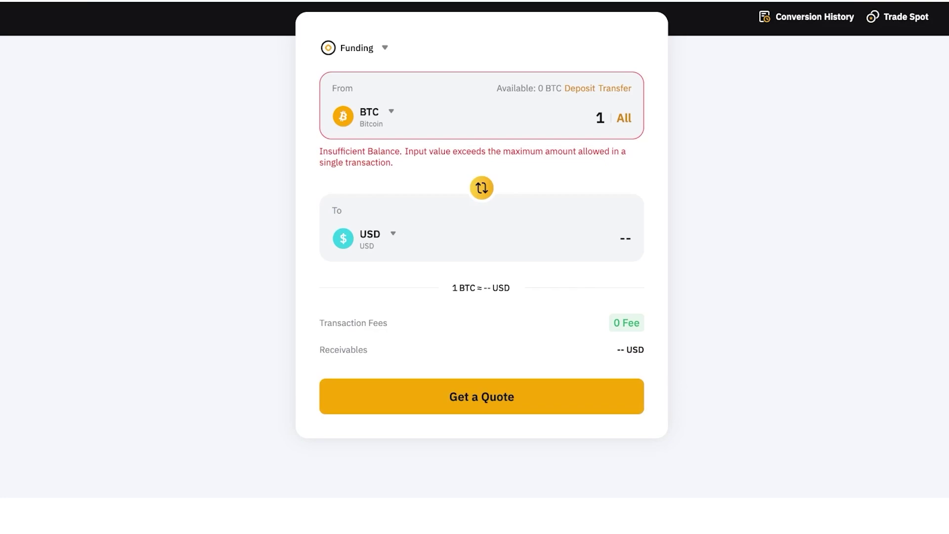
scroll(475, 267, up, 4)
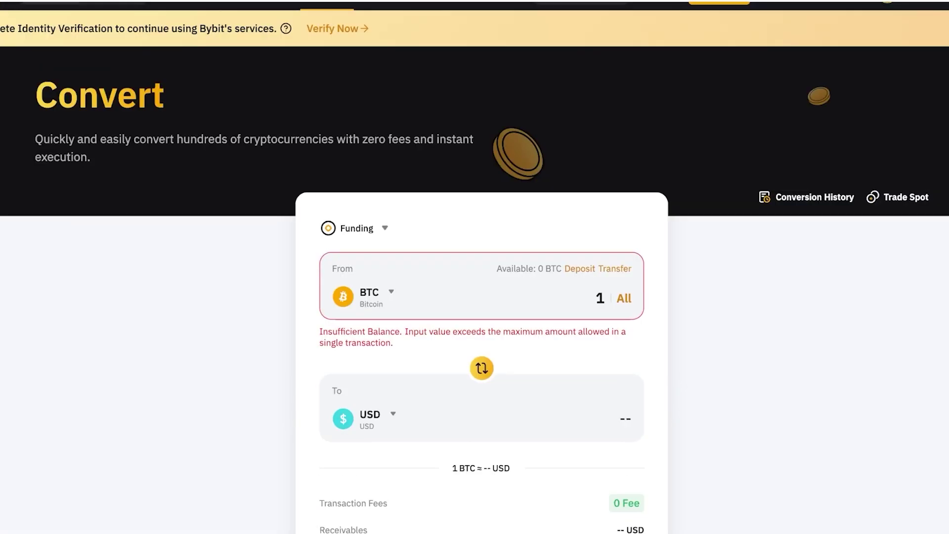
scroll(475, 267, down, 3)
scroll(475, 267, up, 3)
scroll(475, 267, down, 3)
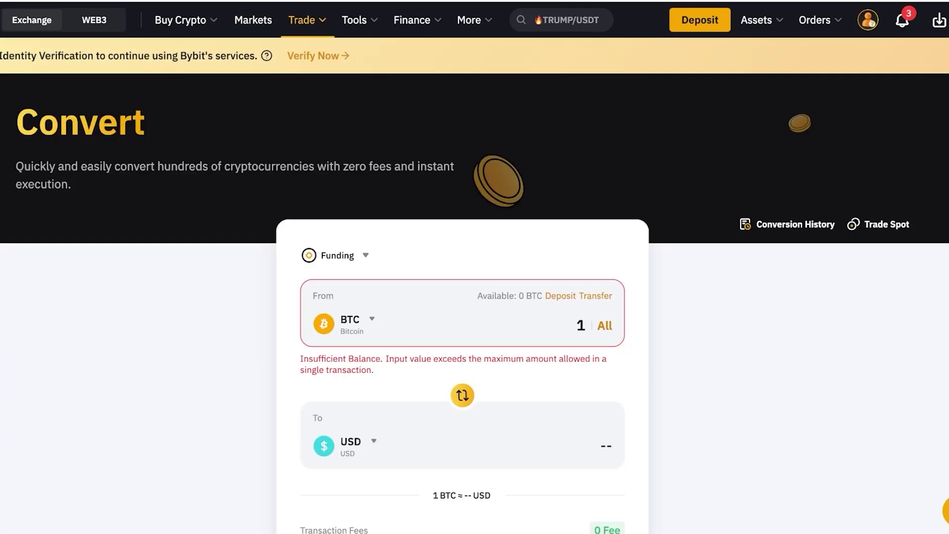
scroll(475, 267, down, 6)
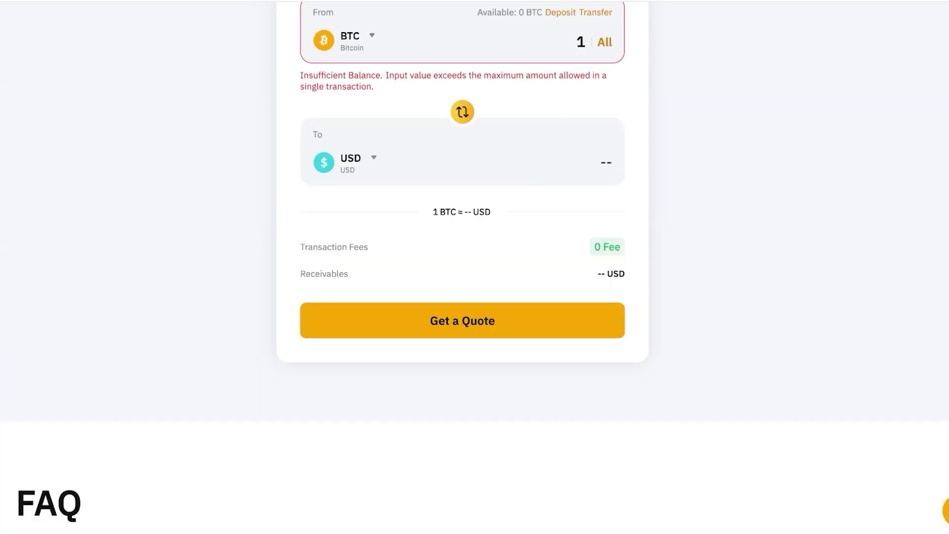
scroll(475, 267, up, 6)
scroll(475, 267, down, 8)
scroll(475, 267, up, 8)
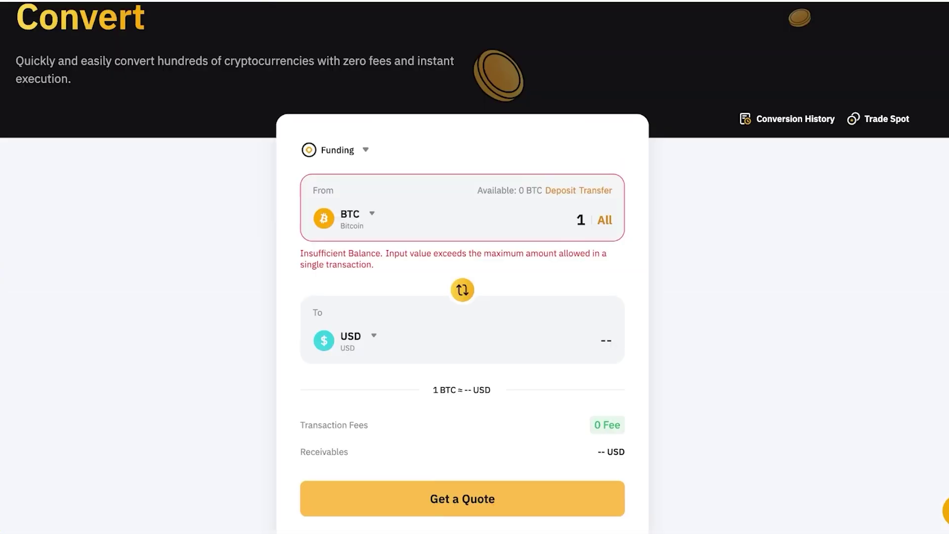
scroll(475, 267, down, 1)
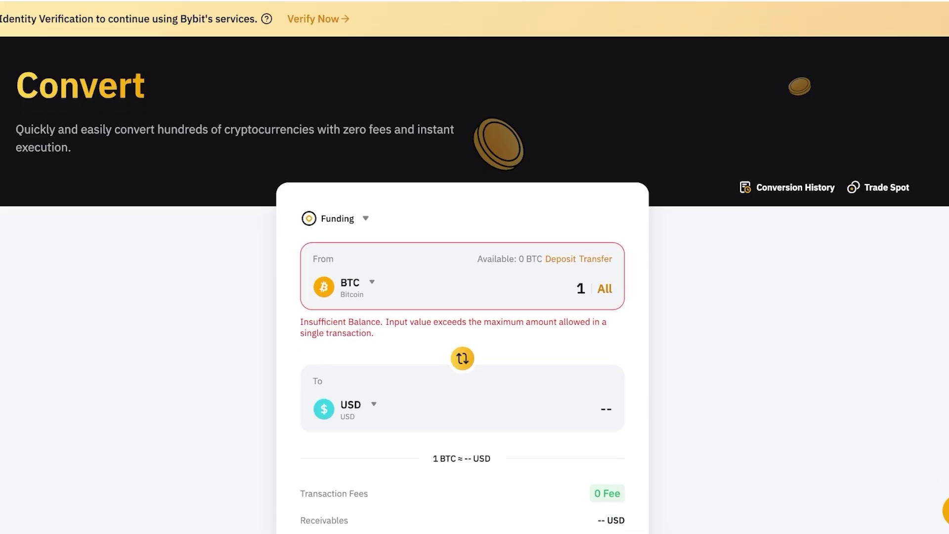
scroll(475, 267, down, 2)
scroll(475, 268, up, 2)
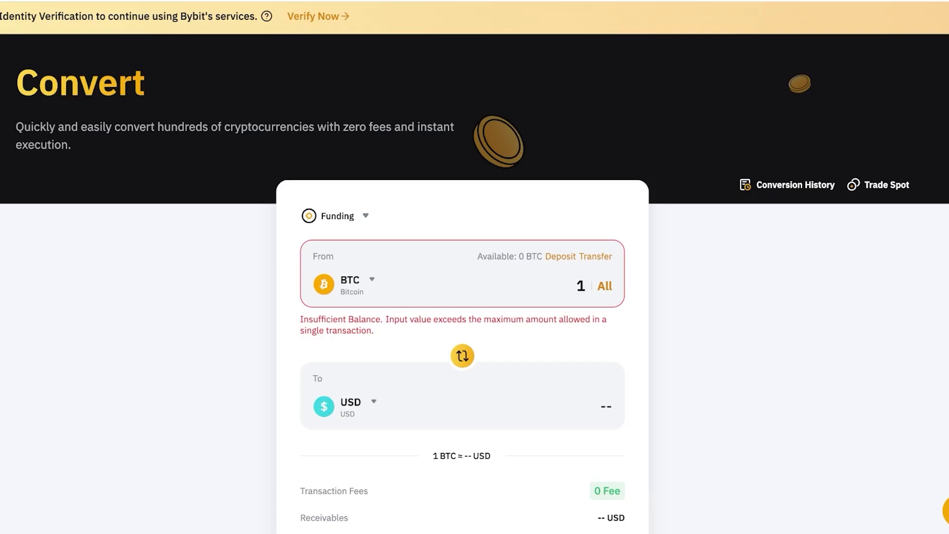
scroll(475, 267, down, 5)
scroll(474, 267, up, 6)
scroll(475, 267, down, 10)
scroll(474, 267, up, 10)
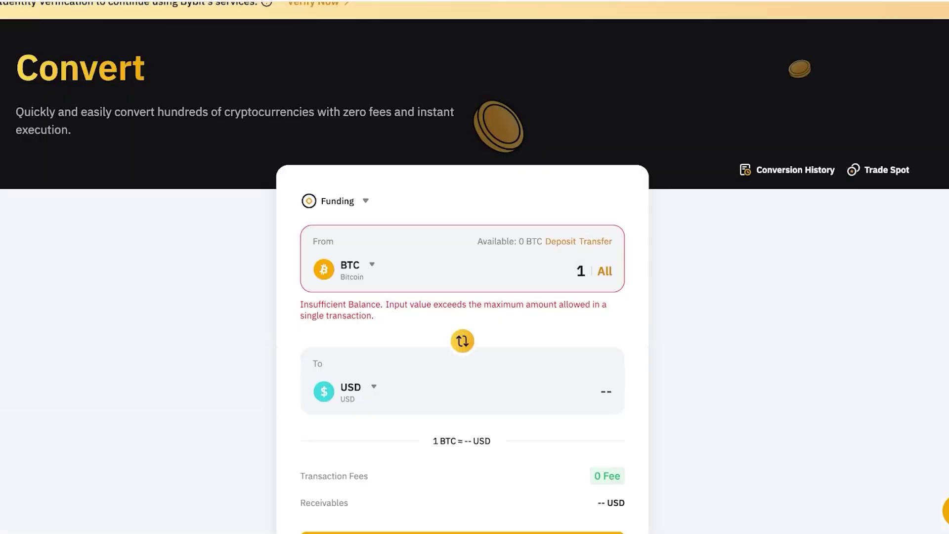
scroll(475, 267, up, 1)
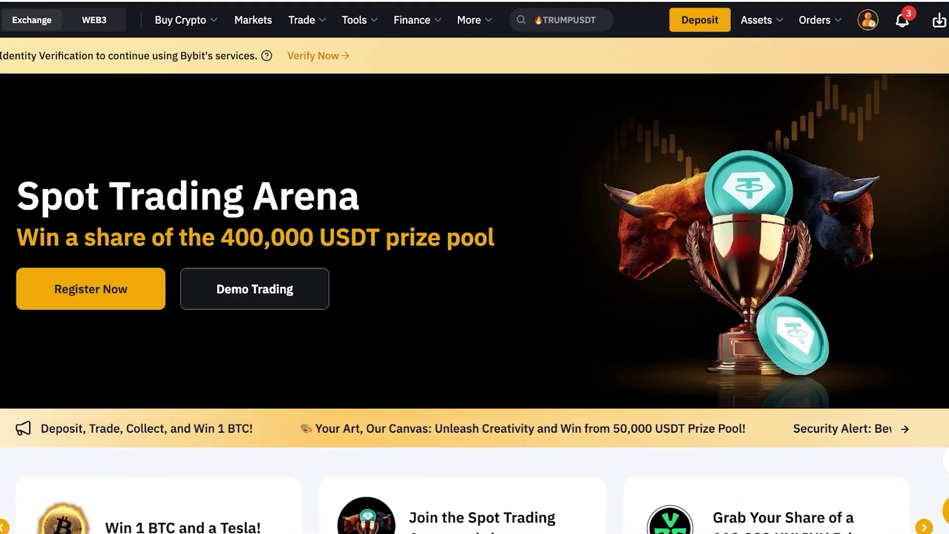
Open P2P Trading with zero fees and accept the notice shown on entry.
mouse_move(186, 20)
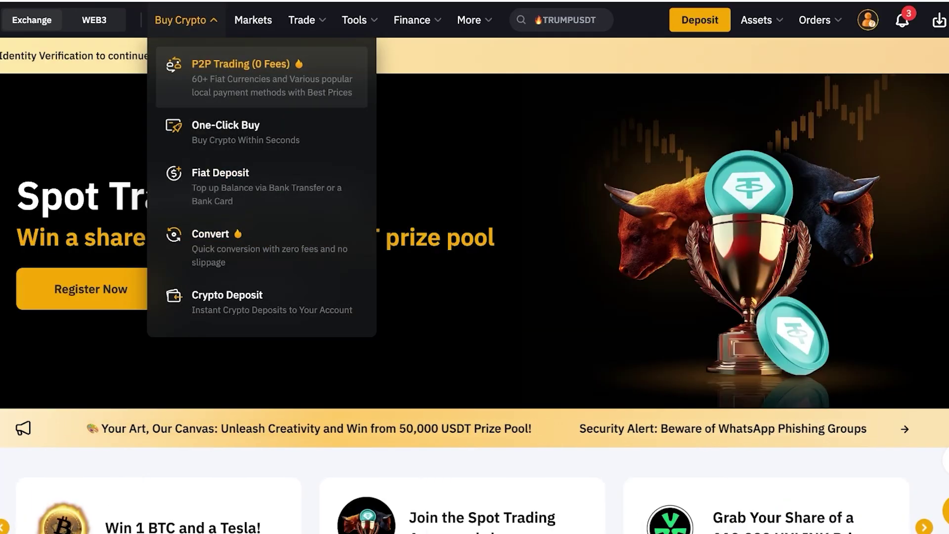
click(240, 64)
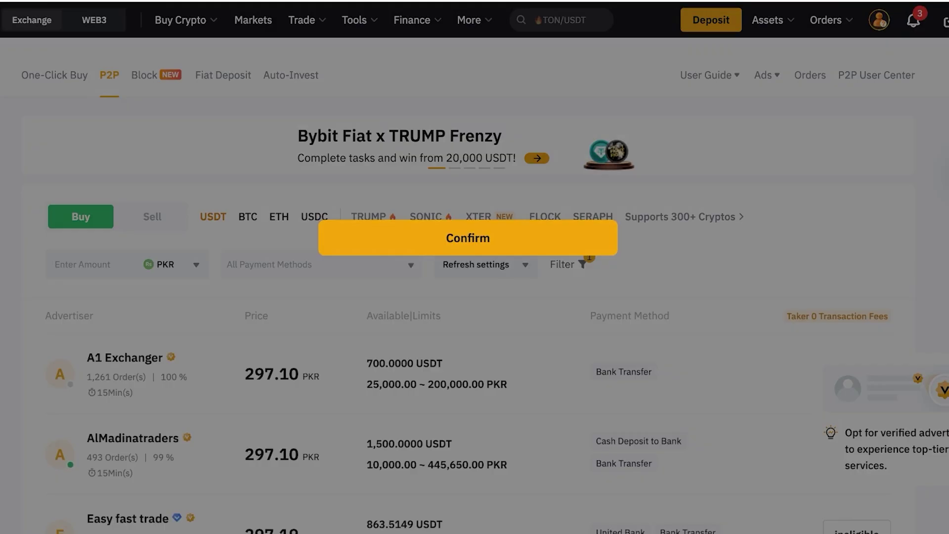
click(467, 237)
Switch to the Sell side and look through the USDT offers, their prices, limits and payment methods.
click(152, 217)
scroll(475, 297, down, 5)
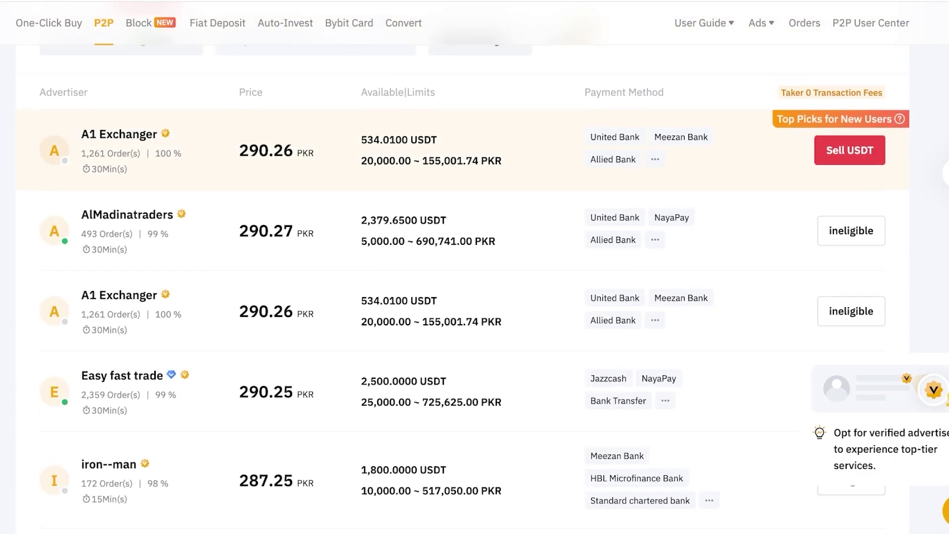
scroll(463, 291, up, 4)
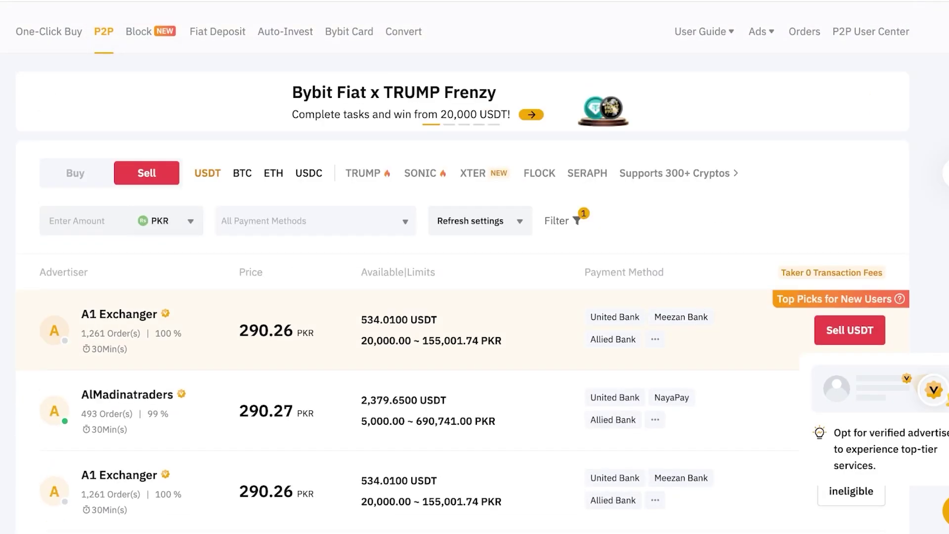
Switch to the Buy side and look through the USDT offers priced in PKR.
click(75, 173)
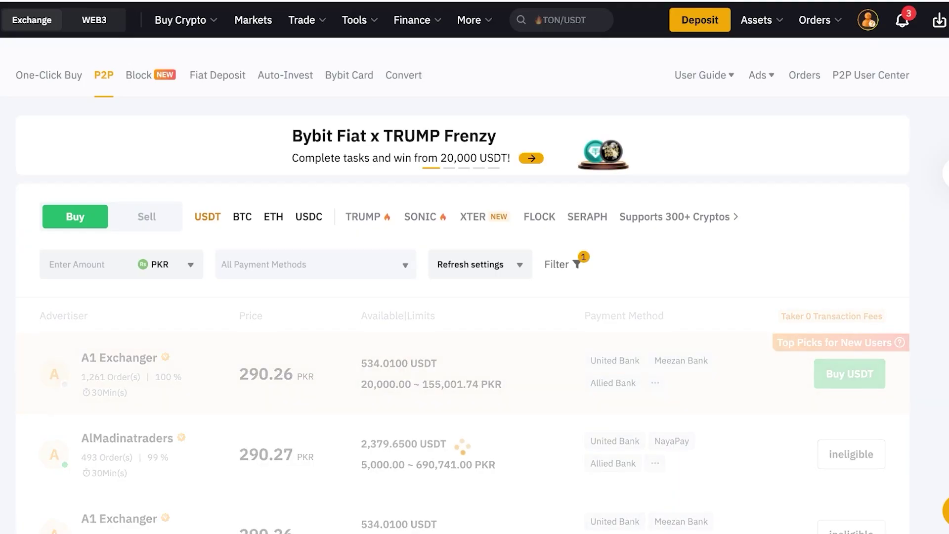
scroll(474, 297, down, 5)
scroll(474, 296, up, 5)
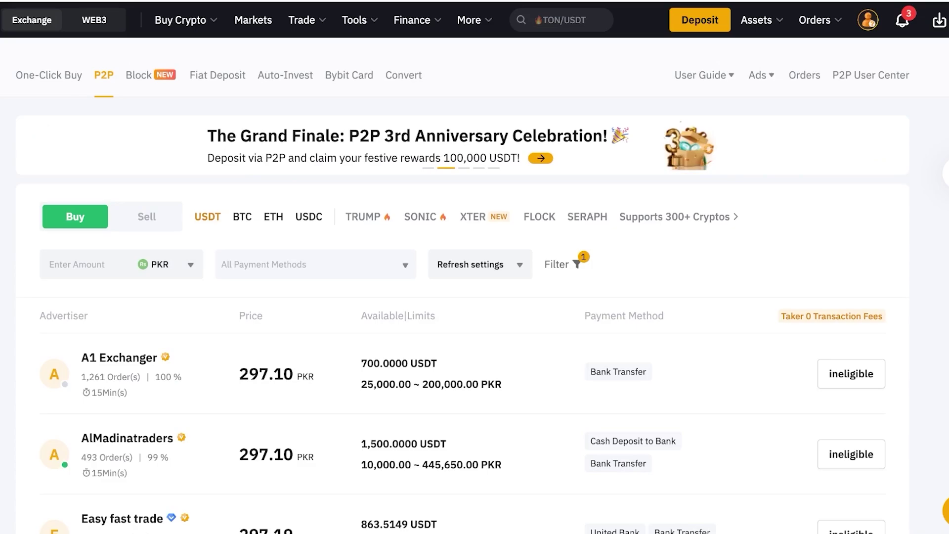
Open the One-Click Buy page's Sell form and choose ALCH as the coin to sell for USD.
click(49, 75)
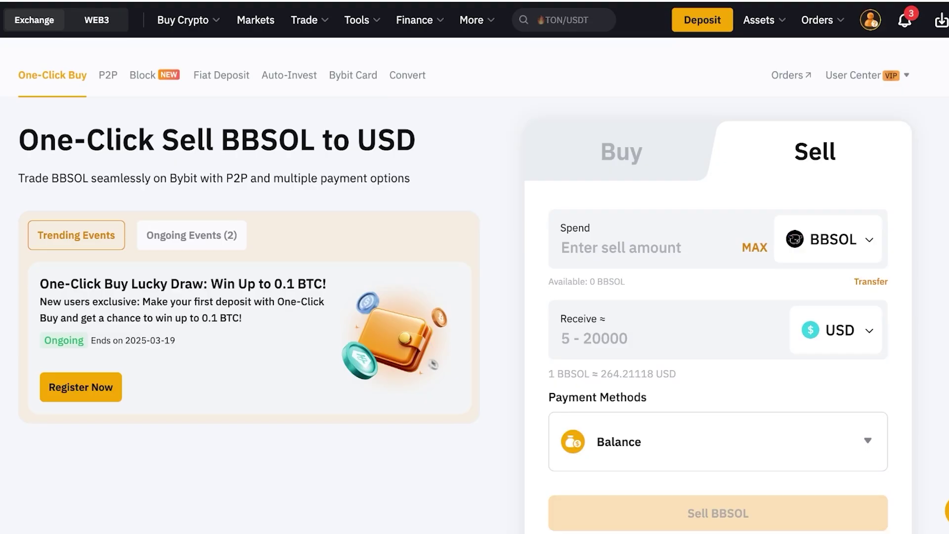
click(622, 152)
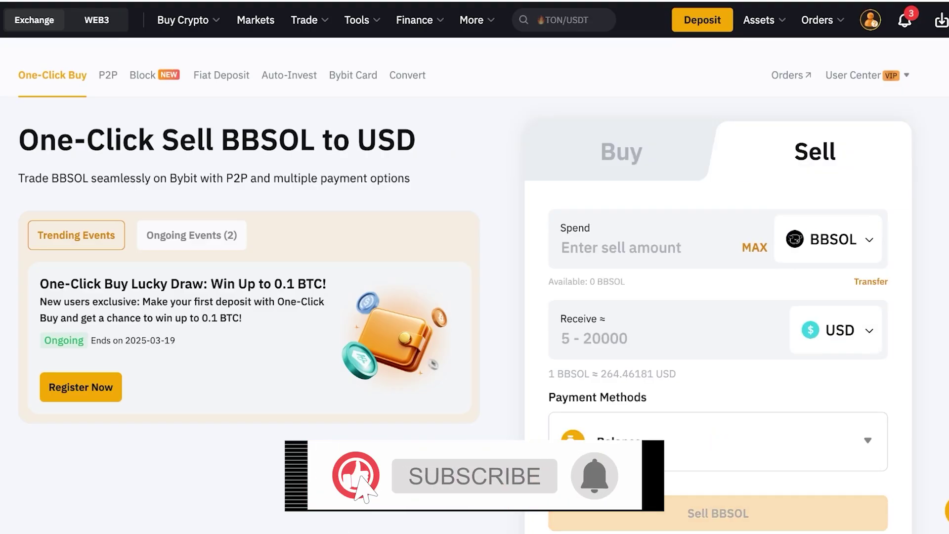
click(828, 238)
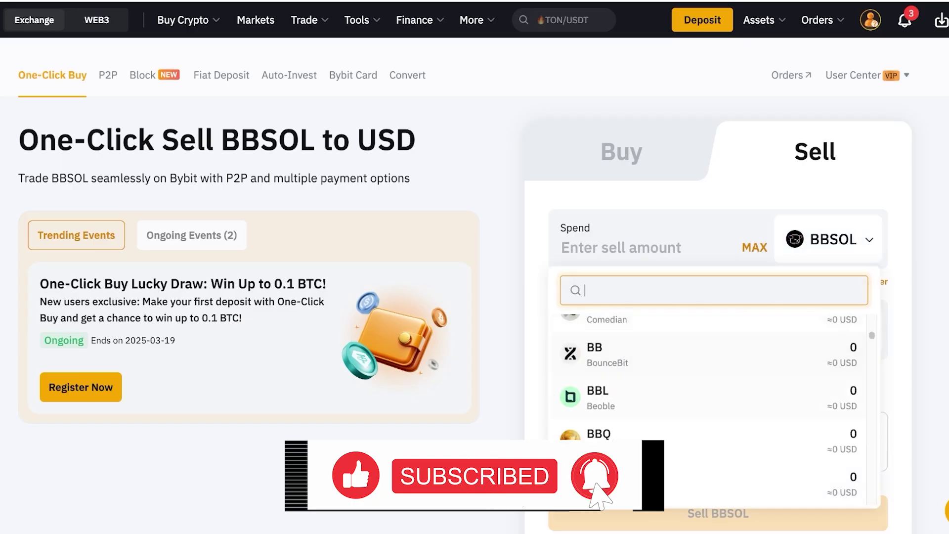
scroll(712, 388, up, 10)
scroll(710, 410, down, 5)
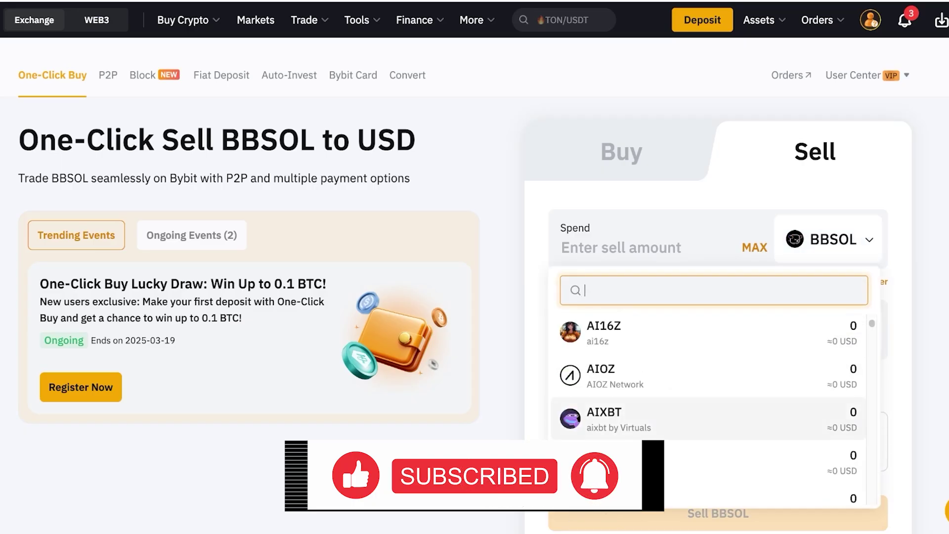
scroll(710, 411, down, 3)
scroll(710, 410, down, 2)
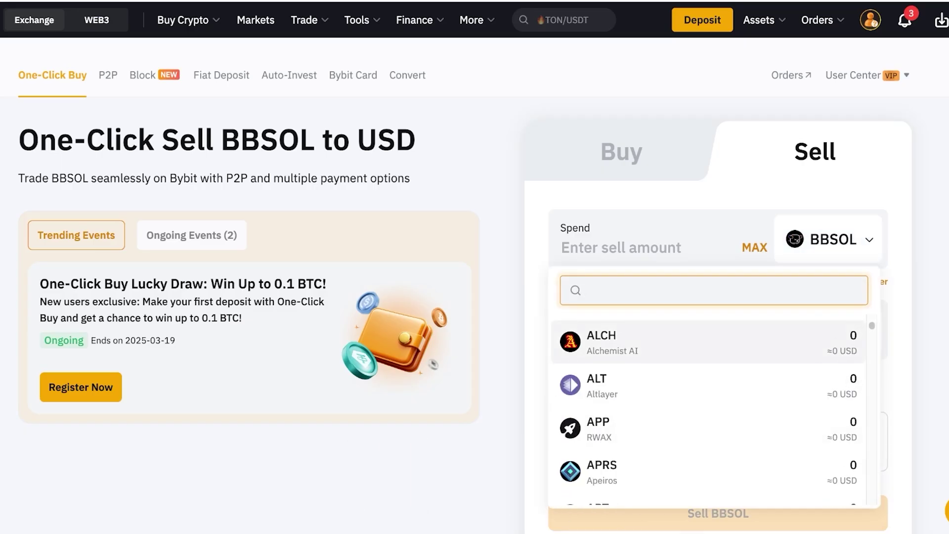
click(708, 342)
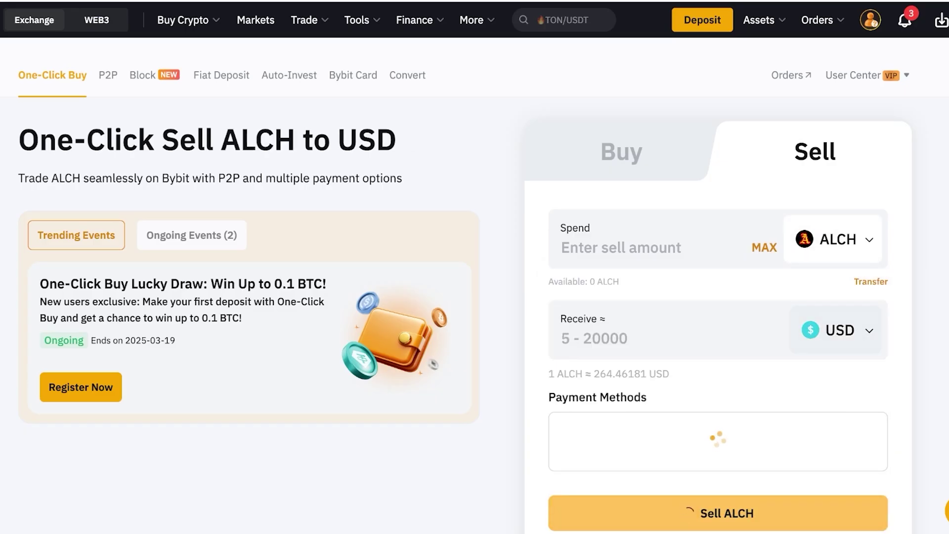
Enter 7 as the ALCH amount to spend and check the payment methods offered for the sale.
text(7)
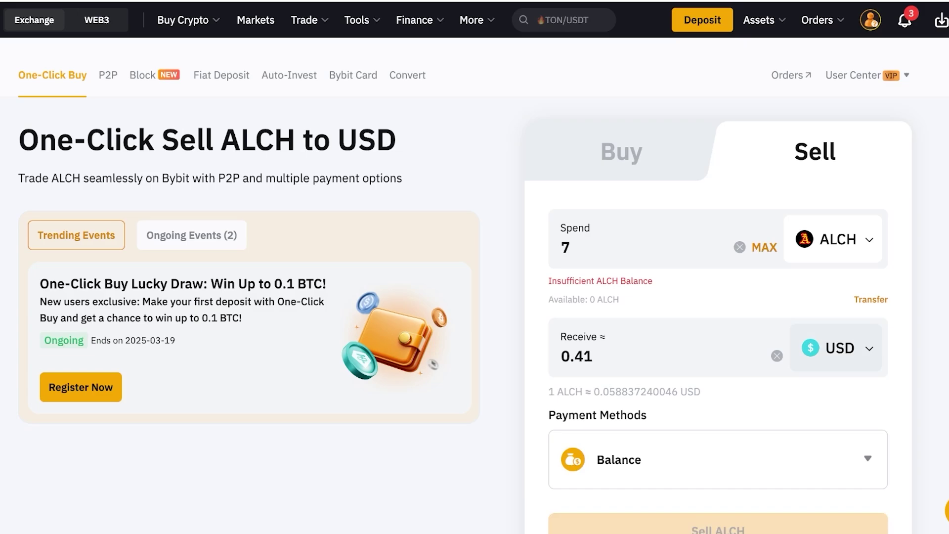
scroll(474, 267, down, 2)
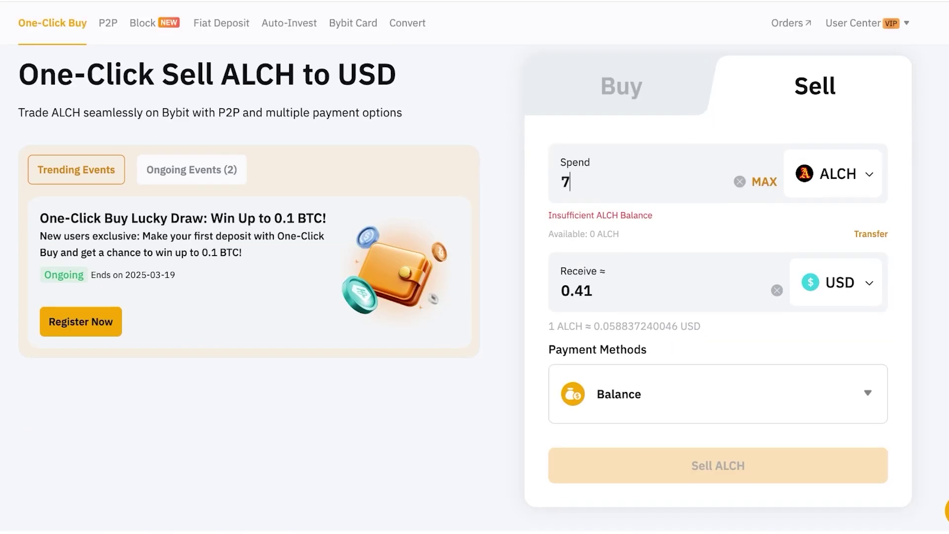
click(719, 394)
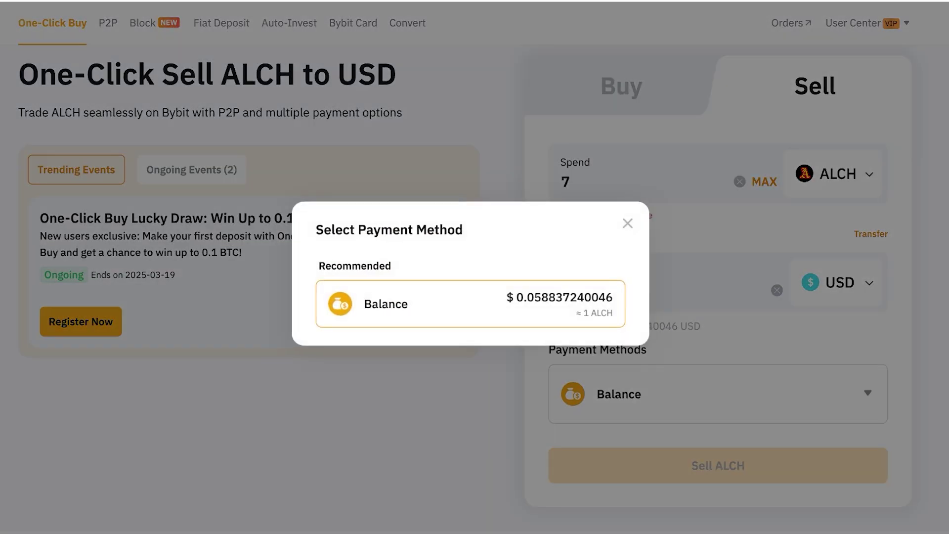
click(628, 224)
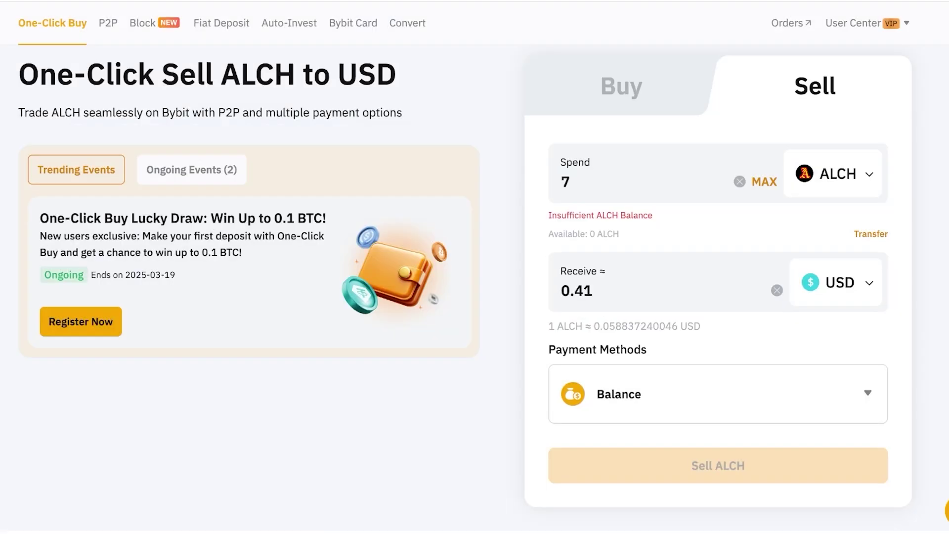
scroll(474, 267, up, 2)
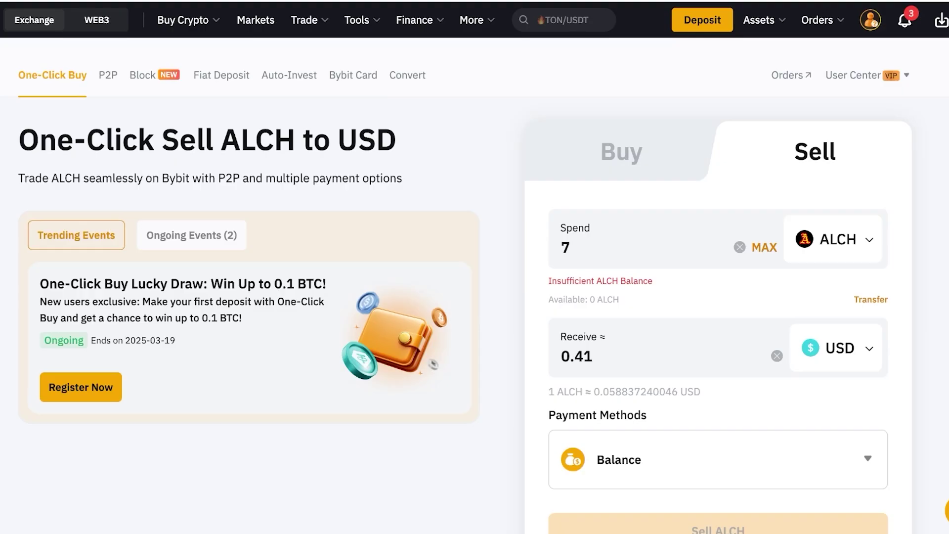
Return to the home page and look through its trading pairs, getting-started steps and product overview.
key(alt+Left)
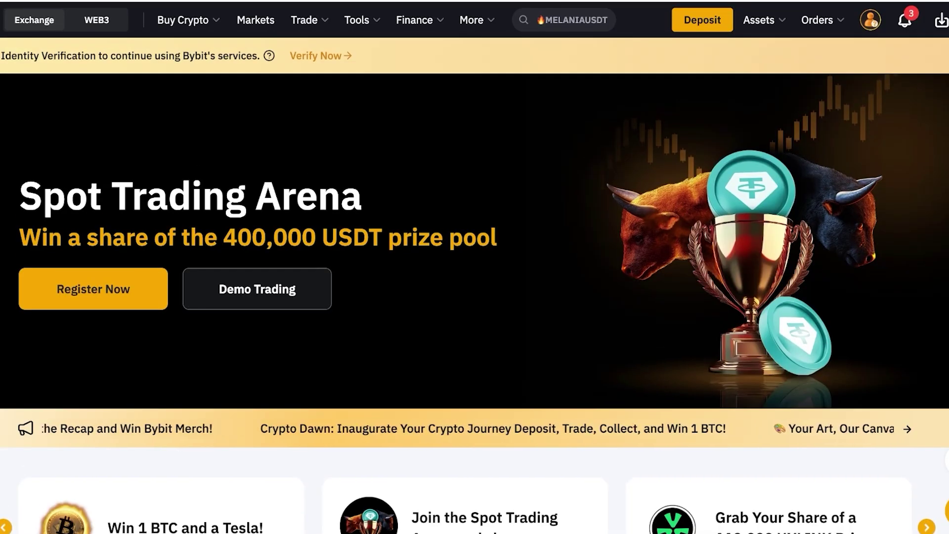
scroll(475, 267, down, 5)
scroll(474, 267, up, 5)
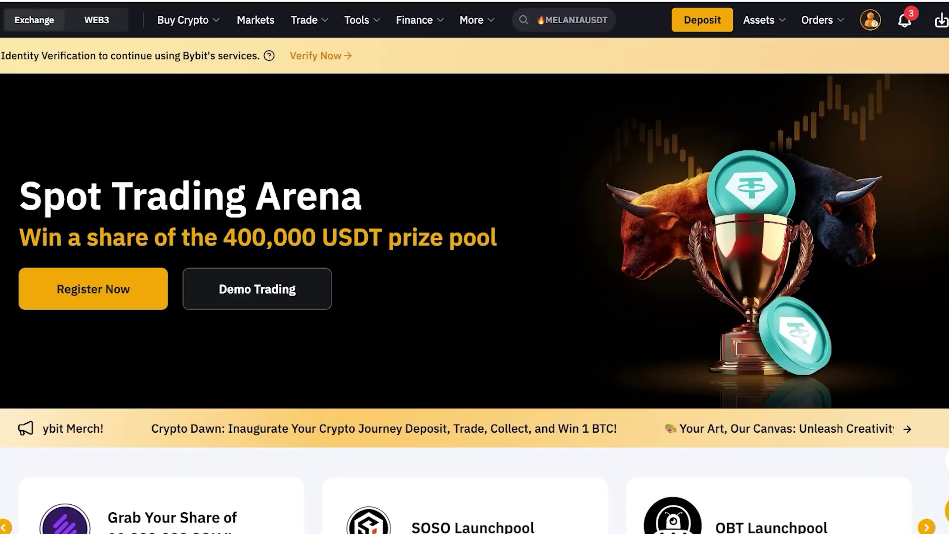
scroll(475, 267, down, 10)
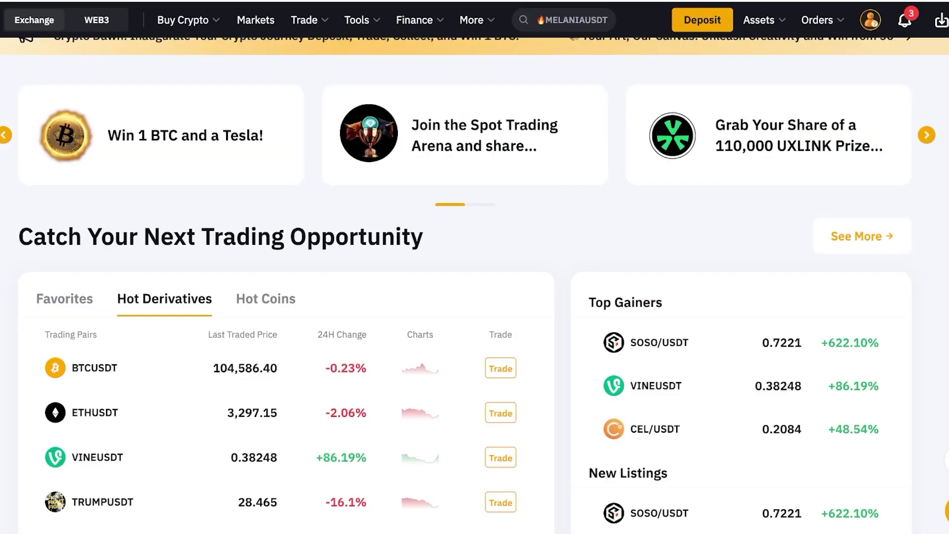
scroll(475, 267, down, 8)
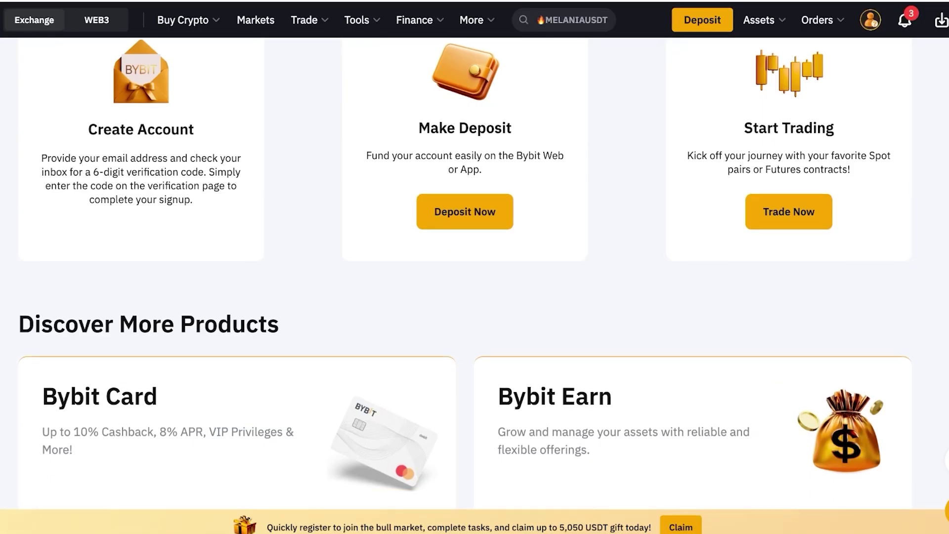
scroll(475, 267, down, 2)
scroll(474, 267, down, 2)
scroll(474, 267, up, 10)
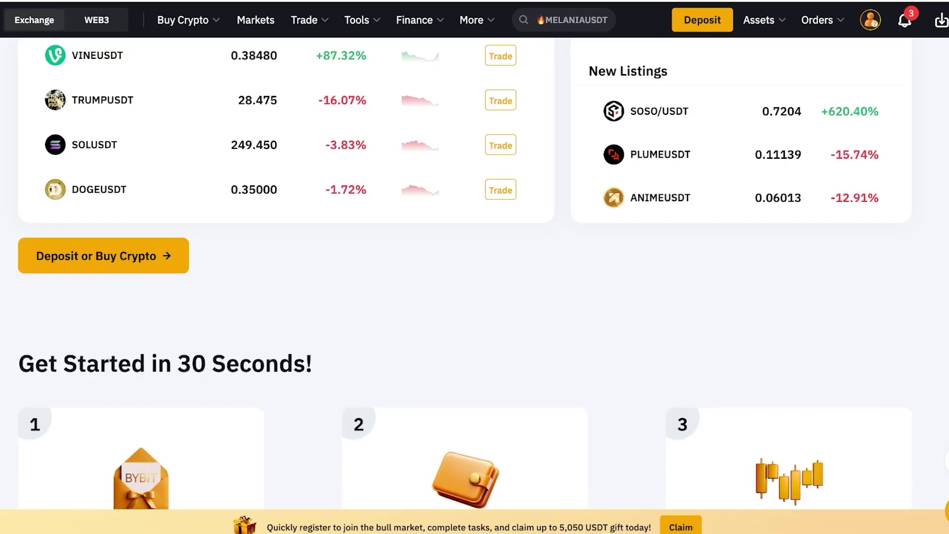
scroll(475, 267, up, 10)
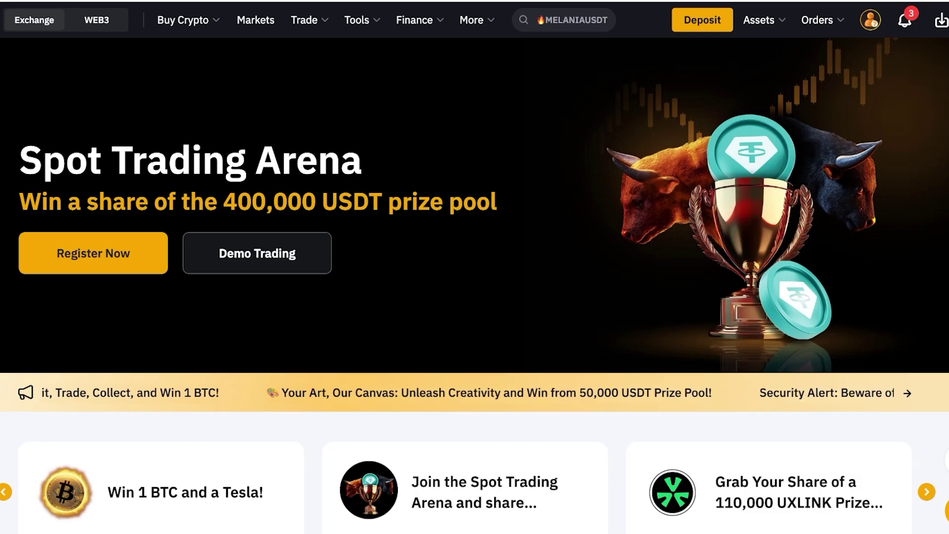
scroll(475, 267, down, 10)
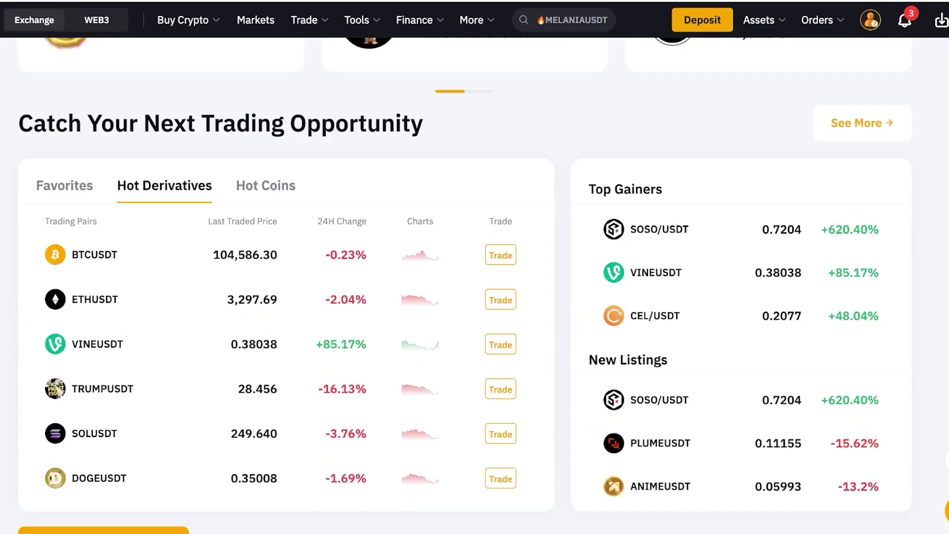
scroll(475, 268, down, 12)
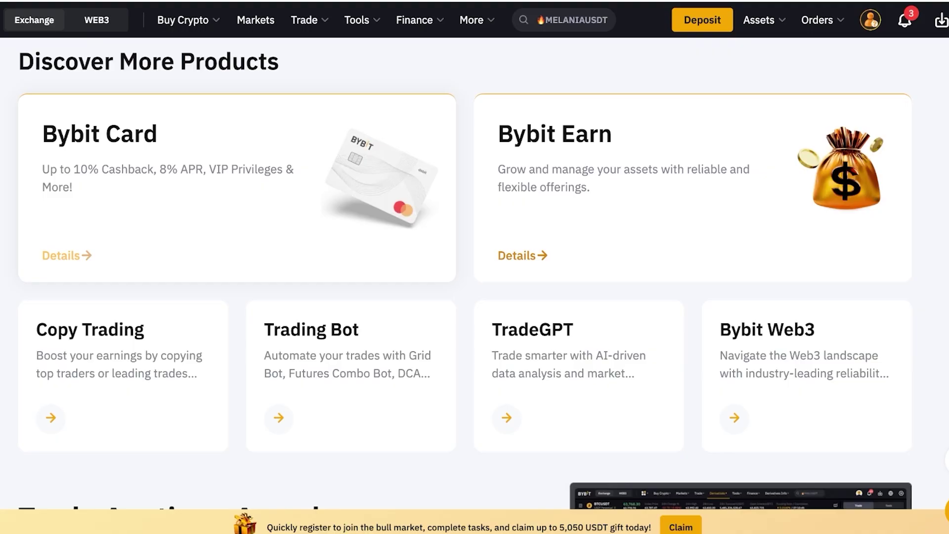
Open the Bybit Card details and read how crypto or fiat balances can be used for payments.
click(66, 255)
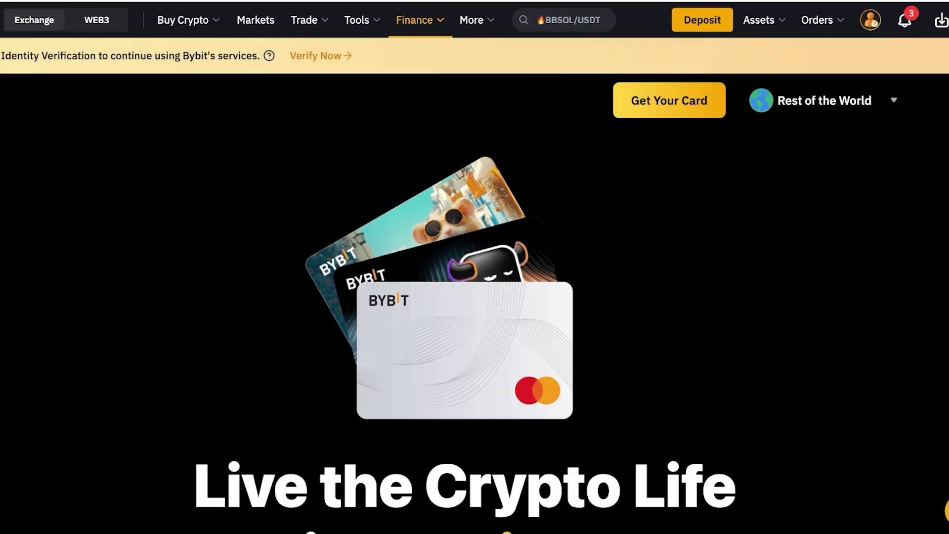
scroll(475, 285, down, 5)
scroll(464, 303, down, 10)
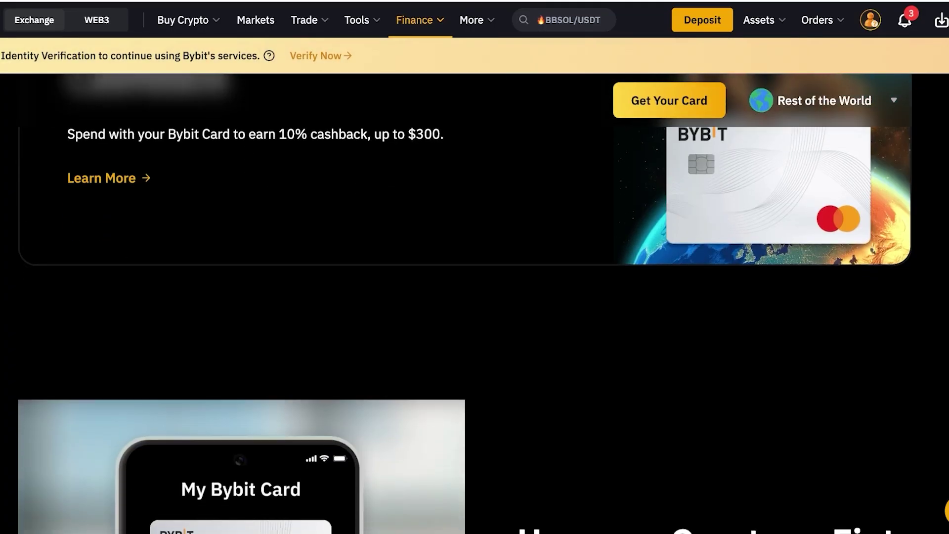
scroll(301, 459, up, 5)
scroll(301, 460, down, 8)
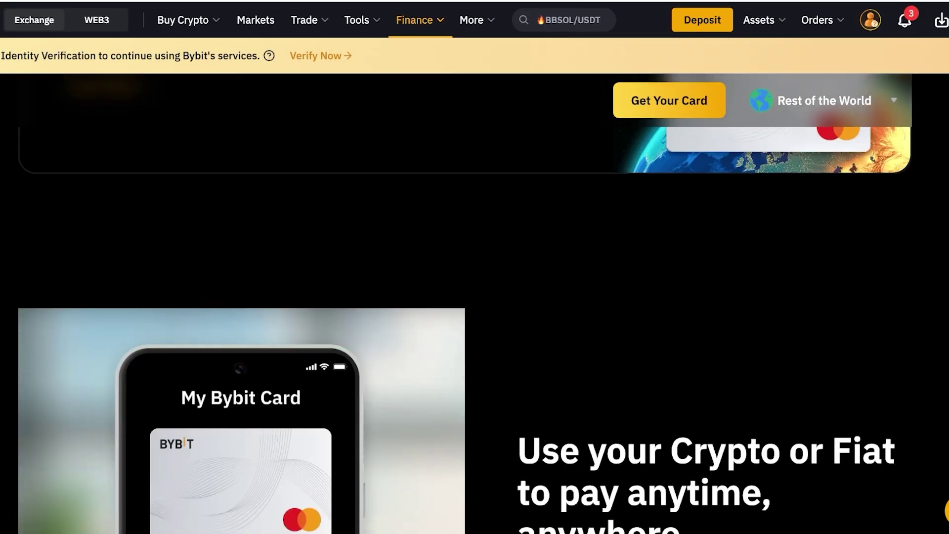
scroll(475, 297, down, 4)
scroll(474, 296, up, 5)
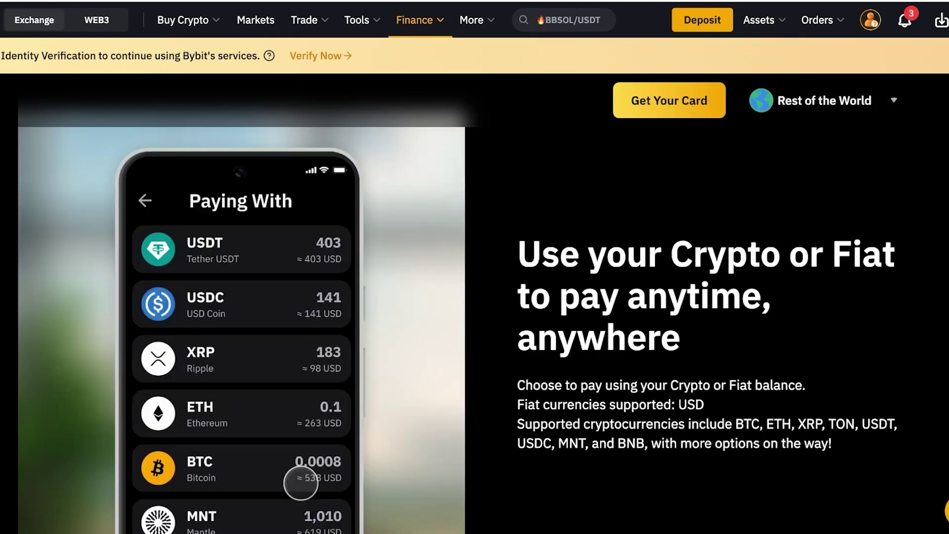
scroll(475, 296, down, 4)
scroll(301, 262, up, 7)
scroll(297, 500, down, 4)
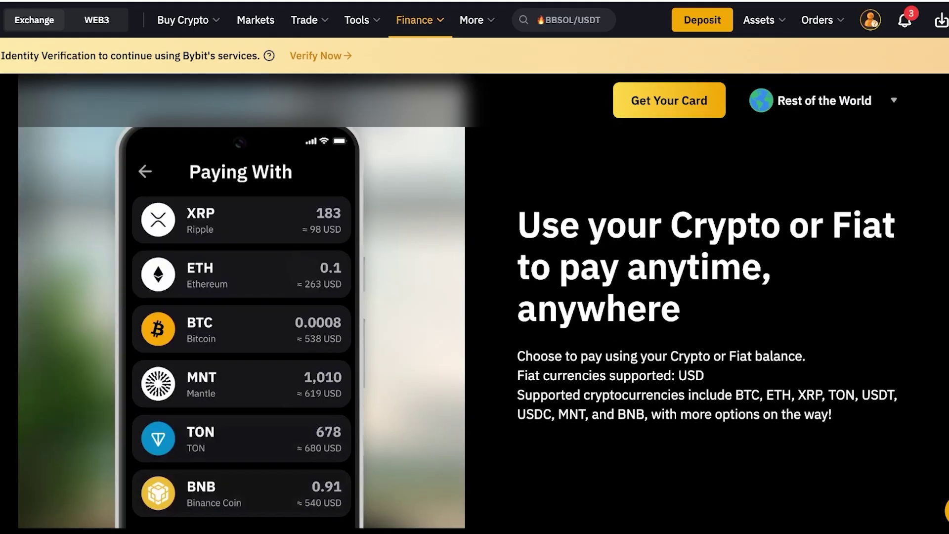
scroll(474, 297, down, 3)
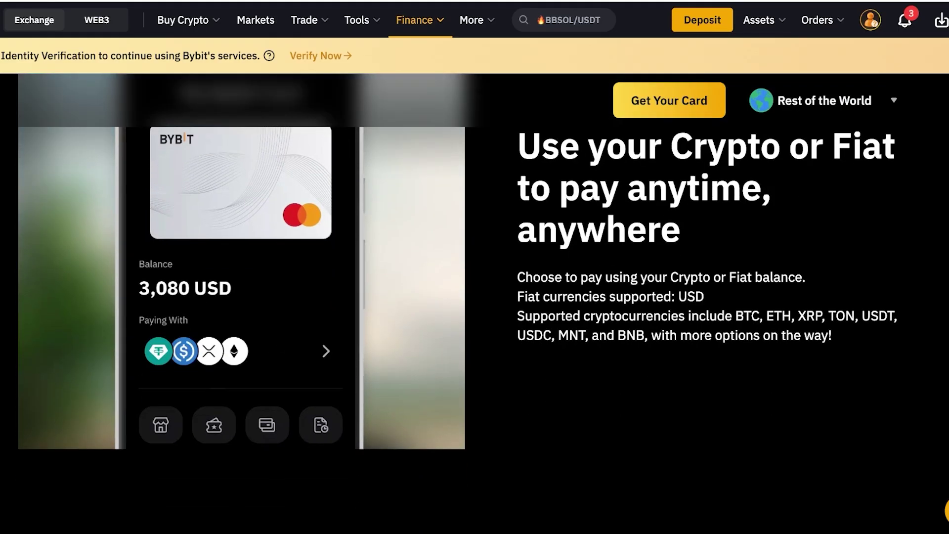
Examine the Bybit Card's partner rebates and its cashback on everyday expenses.
scroll(475, 297, down, 9)
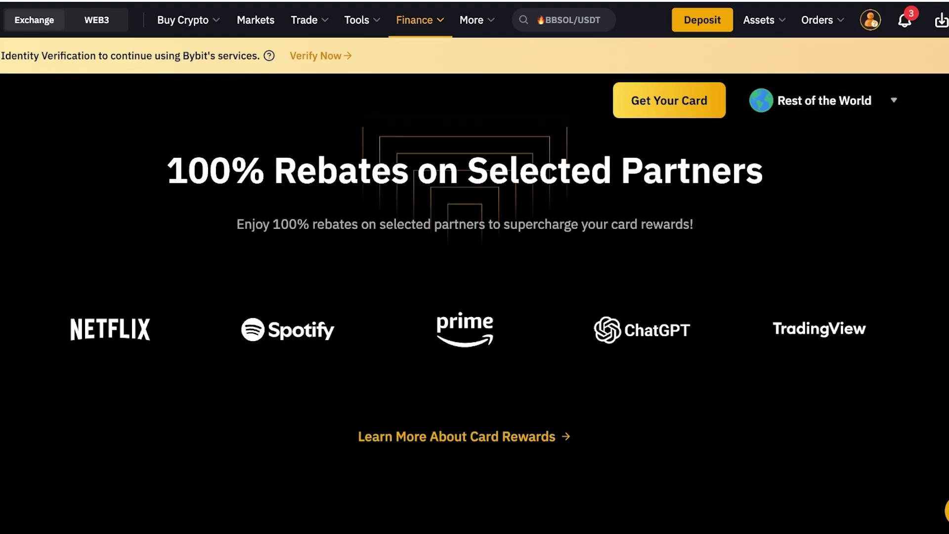
scroll(475, 297, up, 1)
scroll(475, 297, down, 5)
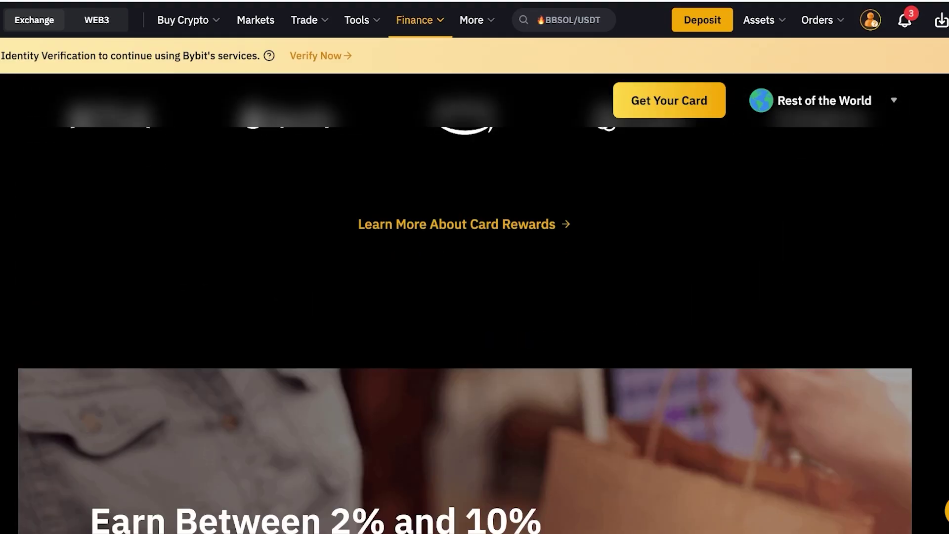
scroll(474, 297, up, 4)
scroll(475, 297, up, 1)
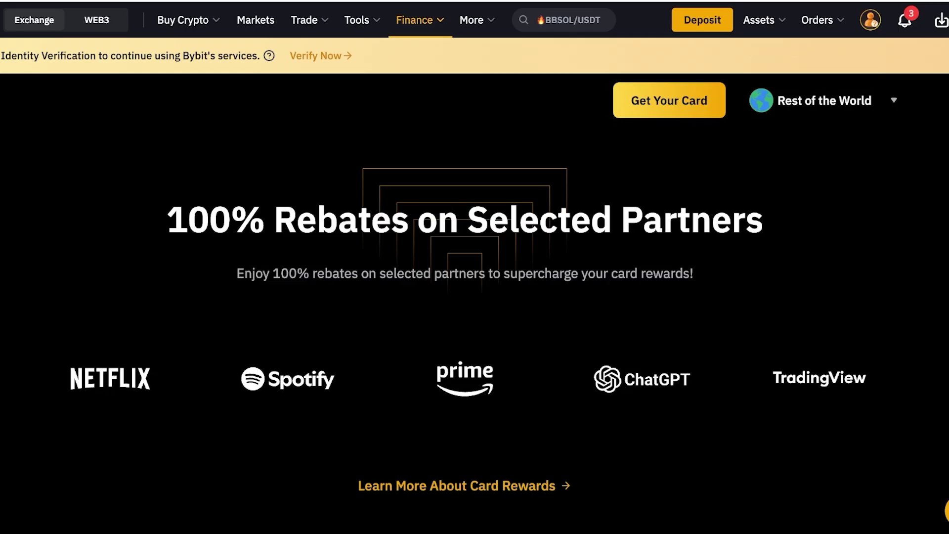
scroll(475, 297, down, 13)
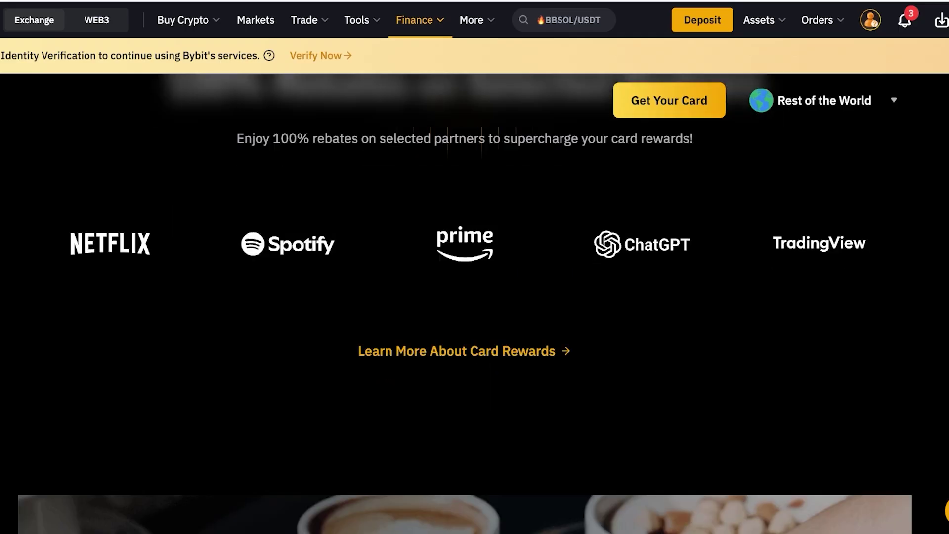
scroll(475, 297, up, 3)
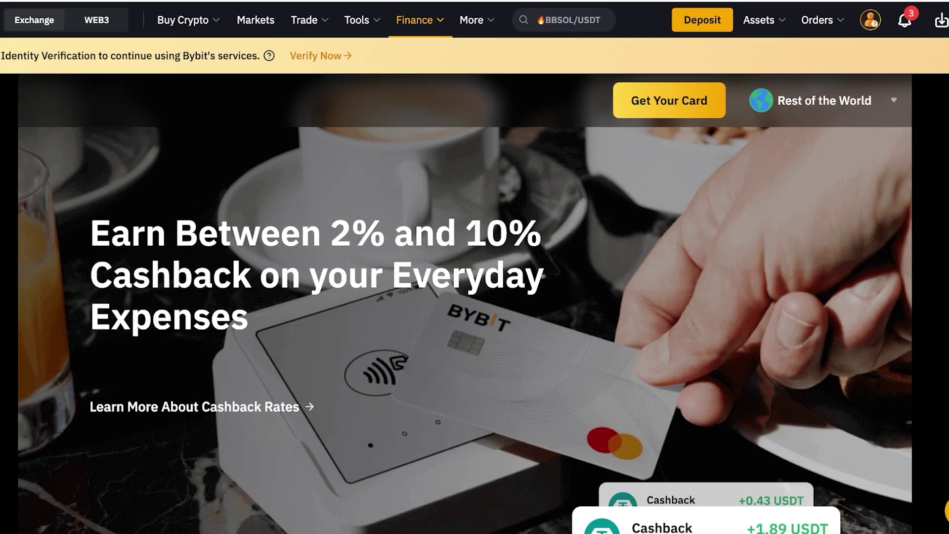
scroll(465, 304, down, 2)
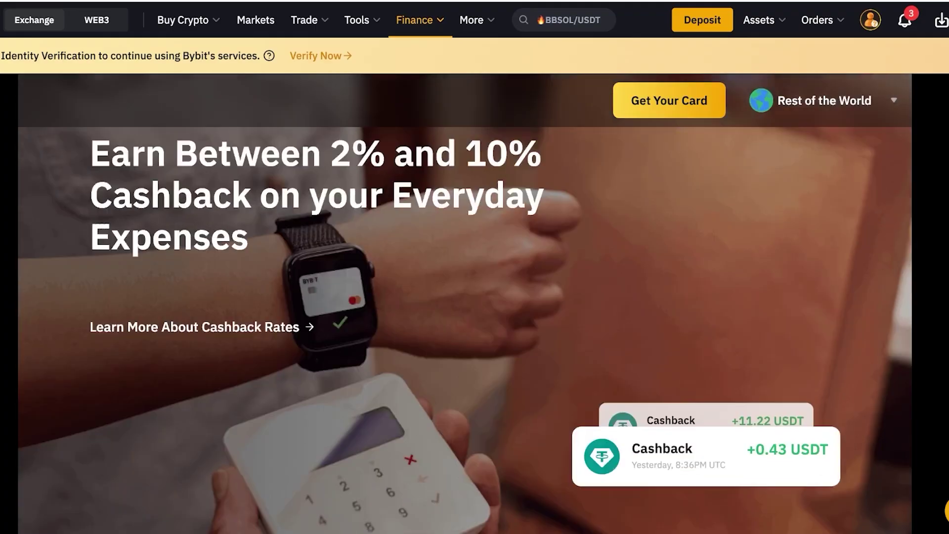
Review the remaining Bybit Card benefits, including virtual spending, idle-fund earnings, issuance fees, free monthly withdrawals and delivery.
scroll(475, 296, down, 12)
scroll(474, 297, up, 2)
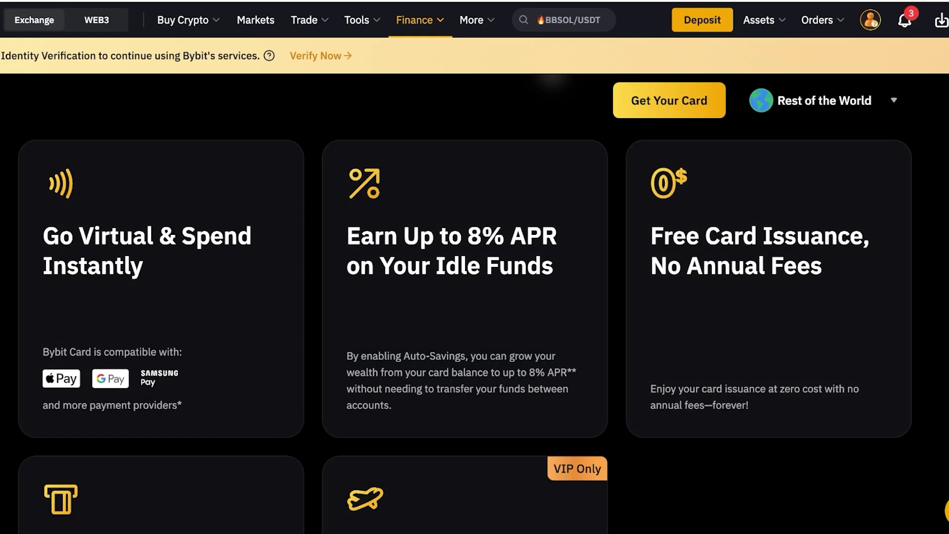
scroll(474, 297, down, 2)
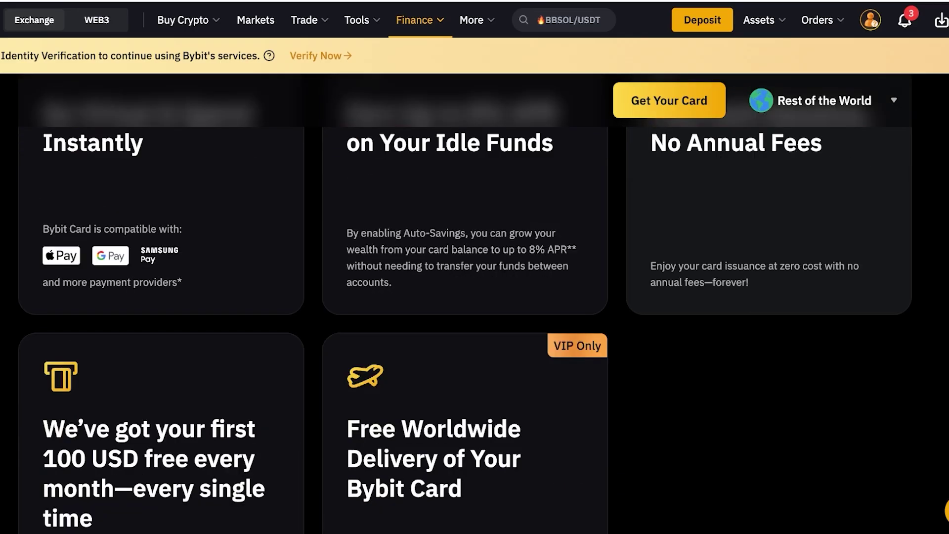
scroll(465, 305, down, 2)
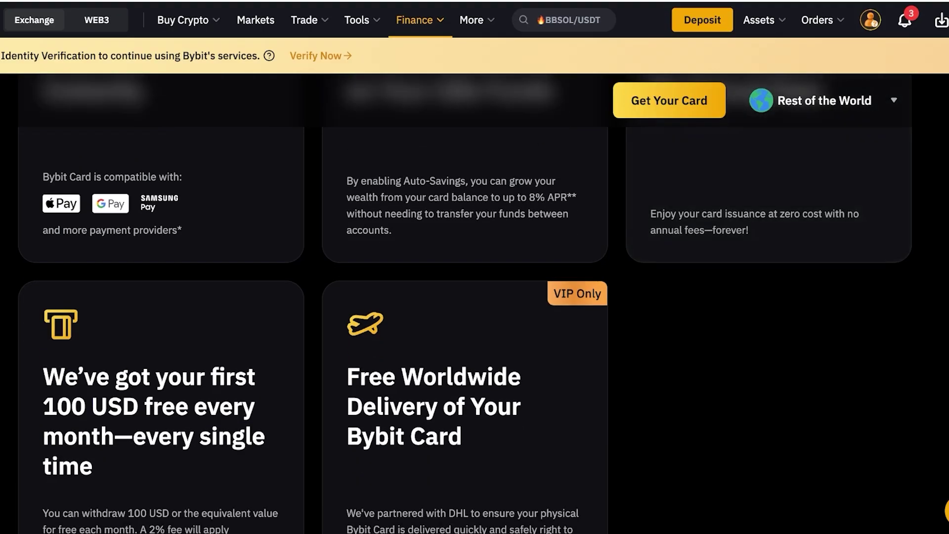
scroll(465, 304, down, 1)
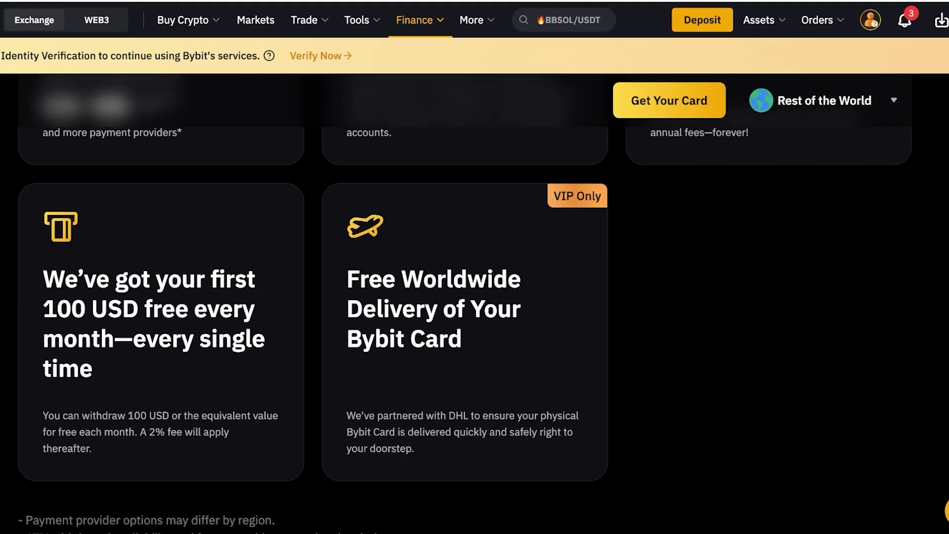
Review the Bybit Card's security features and application steps, and return to the start of the card page.
scroll(465, 304, up, 1)
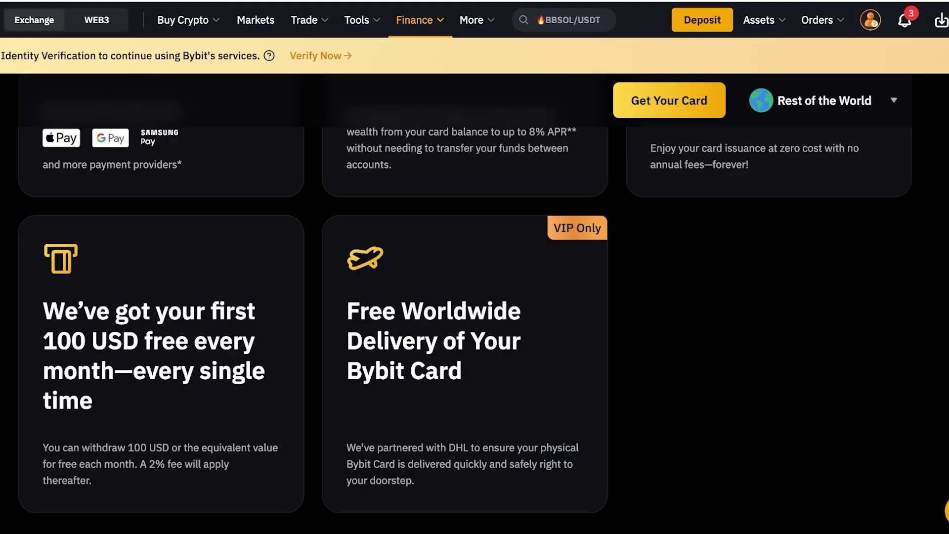
scroll(474, 297, down, 5)
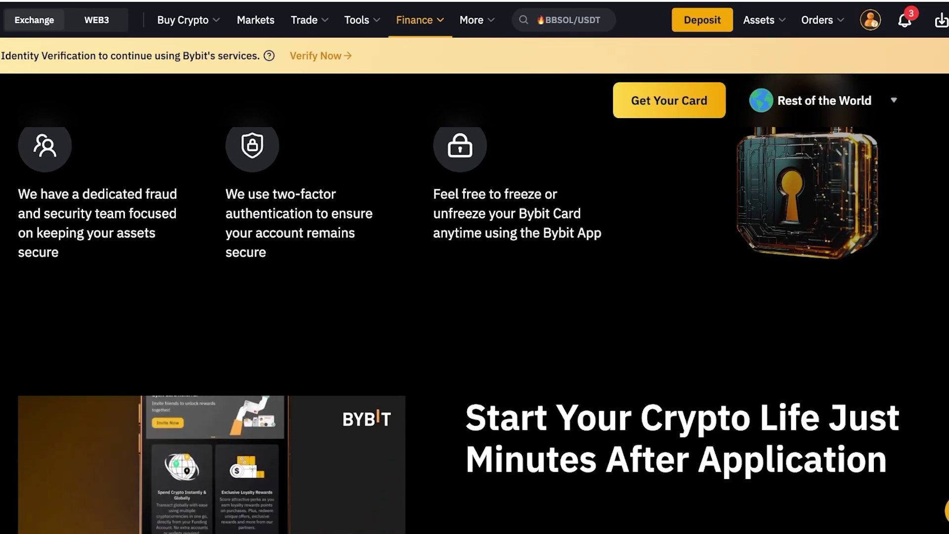
scroll(475, 296, down, 5)
scroll(475, 297, down, 10)
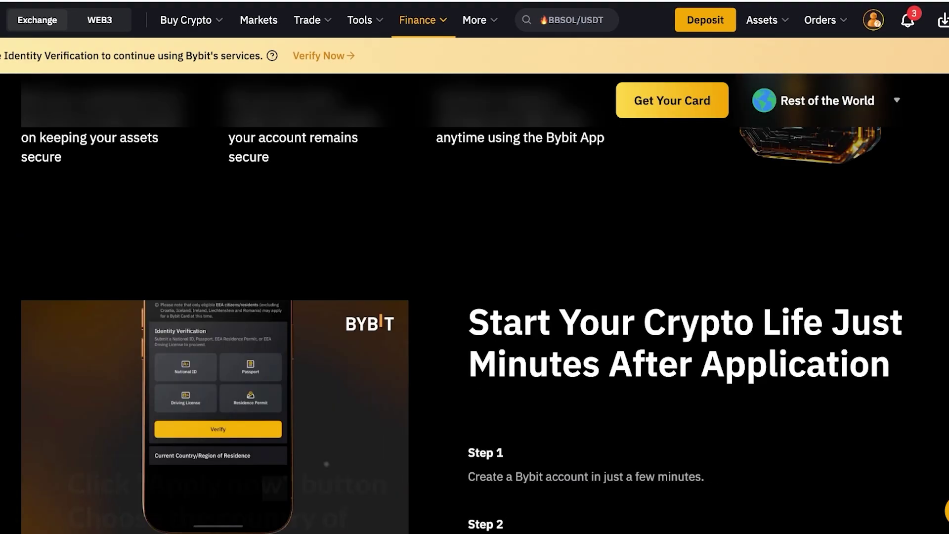
scroll(474, 297, up, 10)
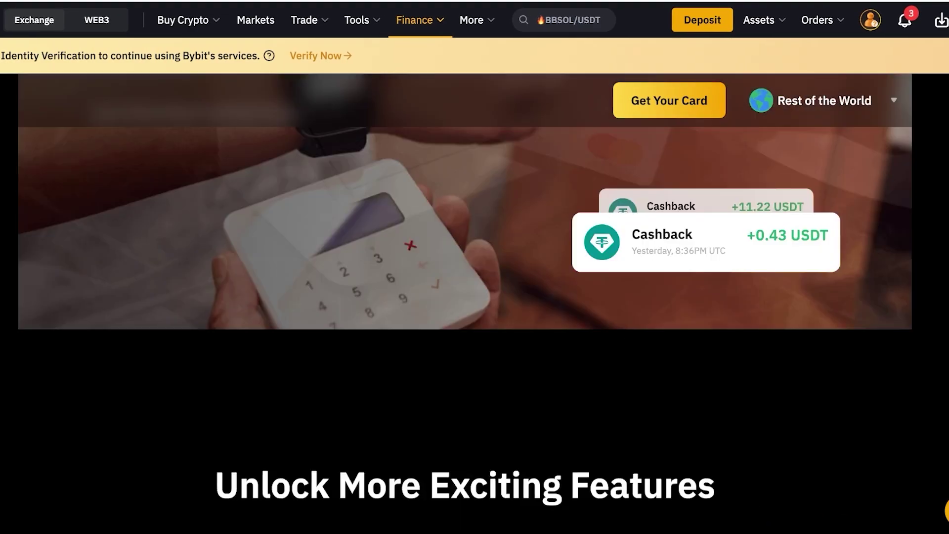
scroll(475, 297, down, 4)
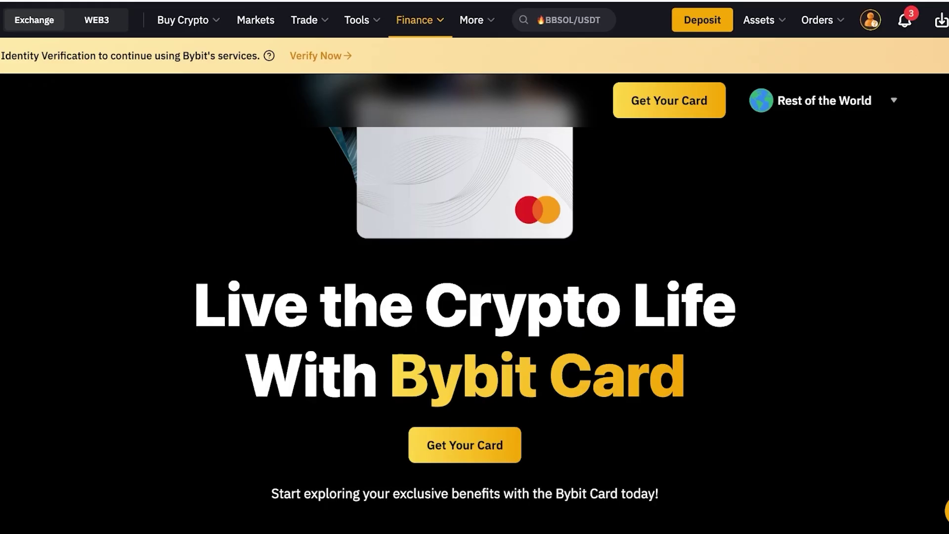
scroll(475, 297, up, 4)
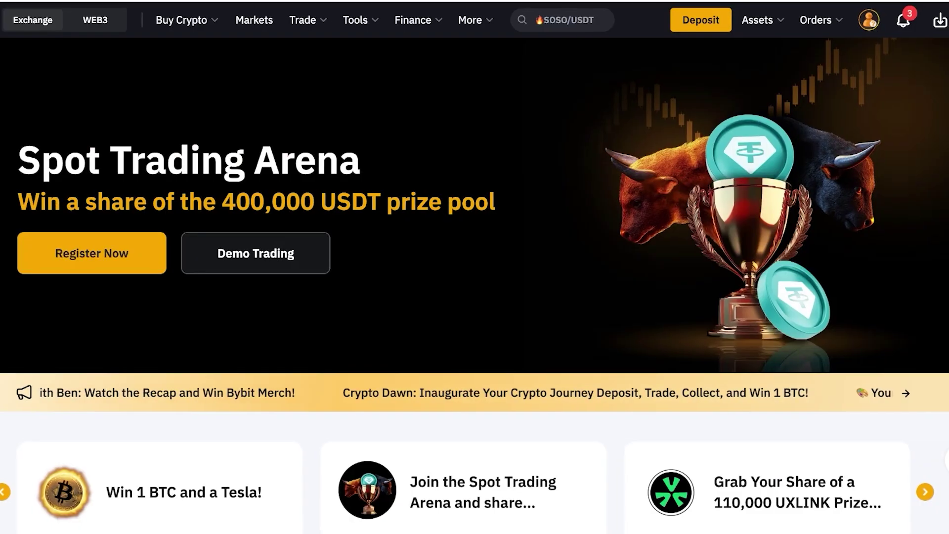
Go back to the home page and browse its promotions, hot derivatives, top gainers, and the Bybit Card and Bybit Earn products.
scroll(475, 296, down, 10)
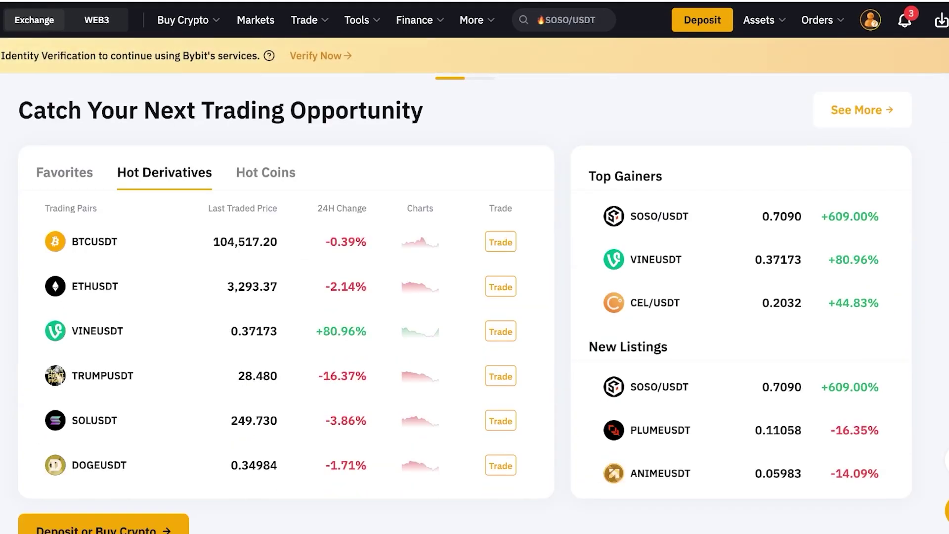
scroll(475, 297, up, 10)
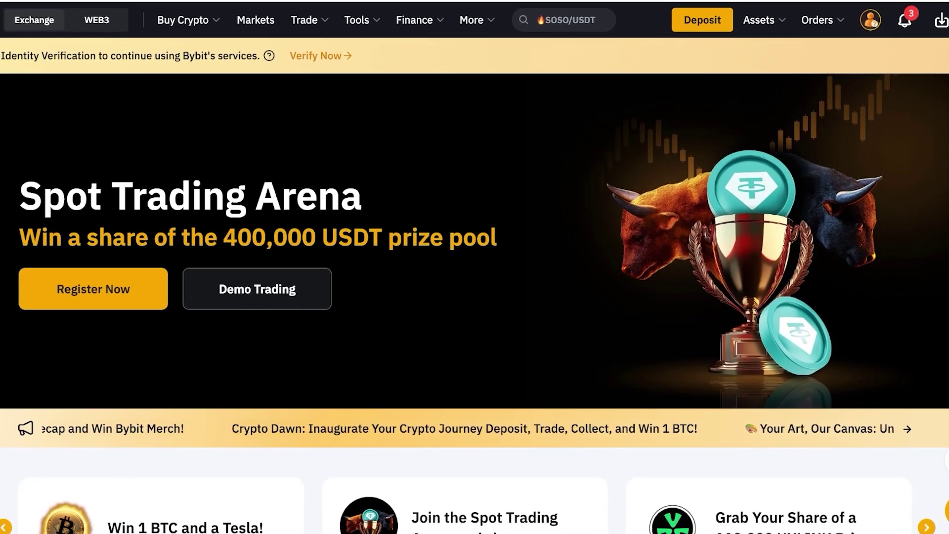
scroll(475, 296, down, 5)
scroll(475, 296, down, 15)
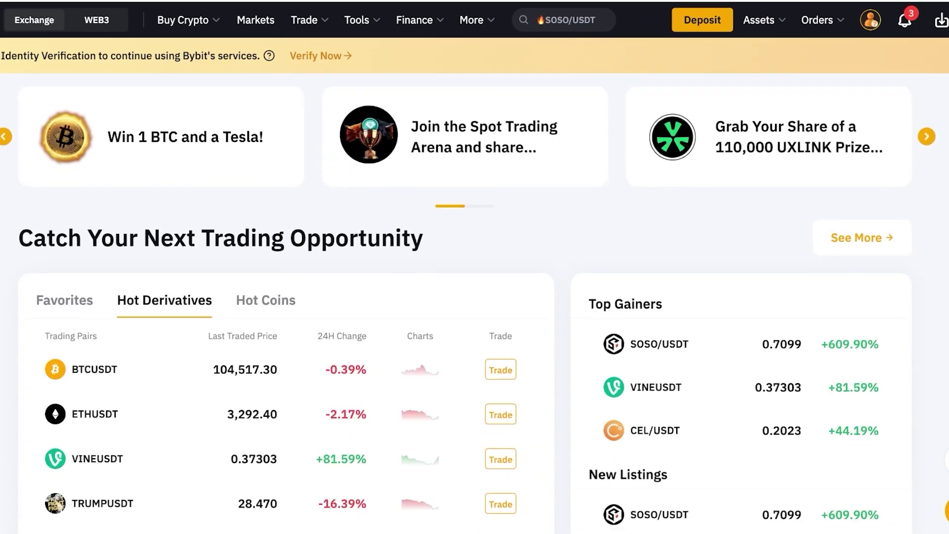
scroll(475, 297, down, 15)
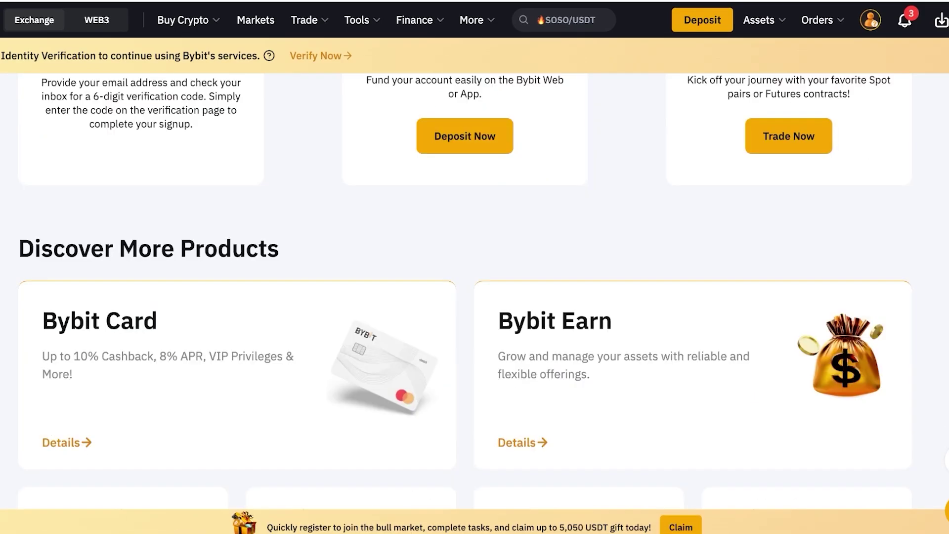
scroll(475, 297, up, 10)
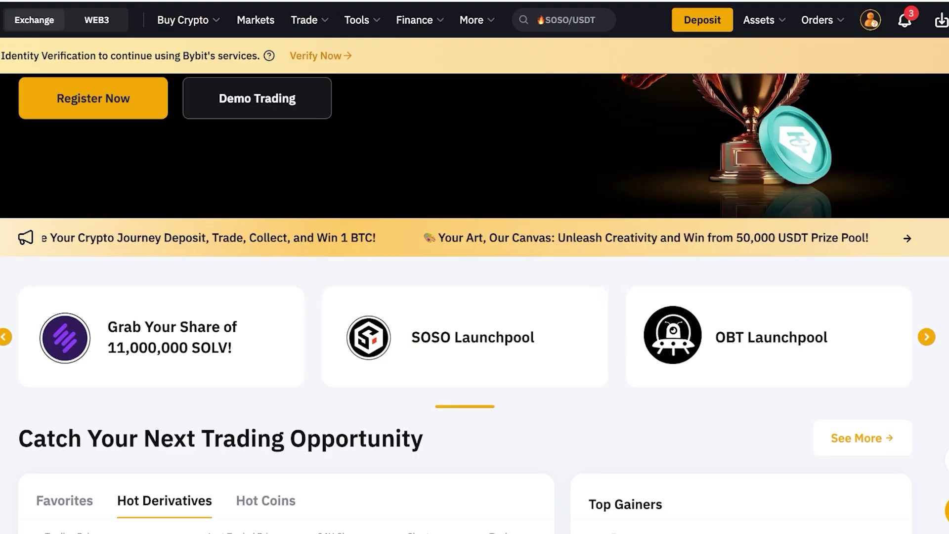
Open Bybit Earn, dismiss the coin search tip and view the BTC offers under All Products.
mouse_move(419, 19)
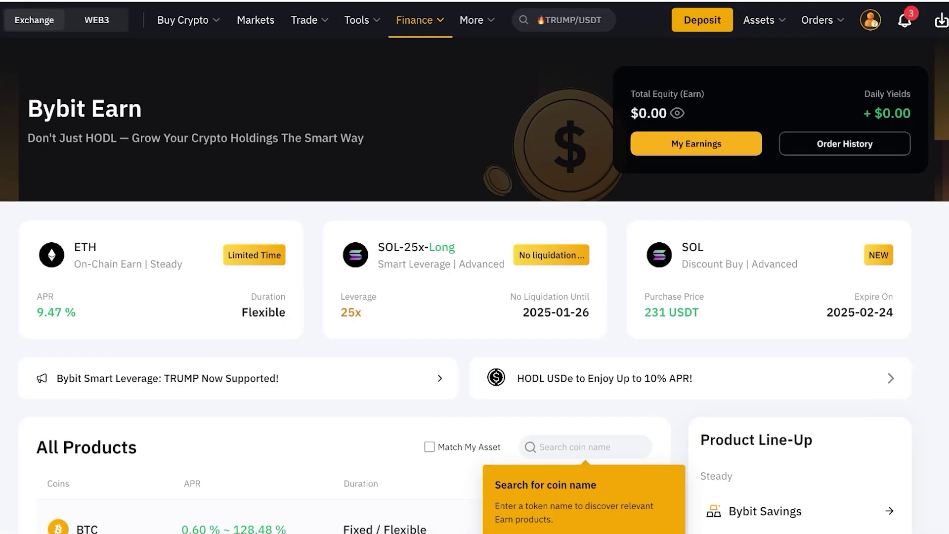
scroll(475, 303, down, 2)
scroll(475, 303, up, 2)
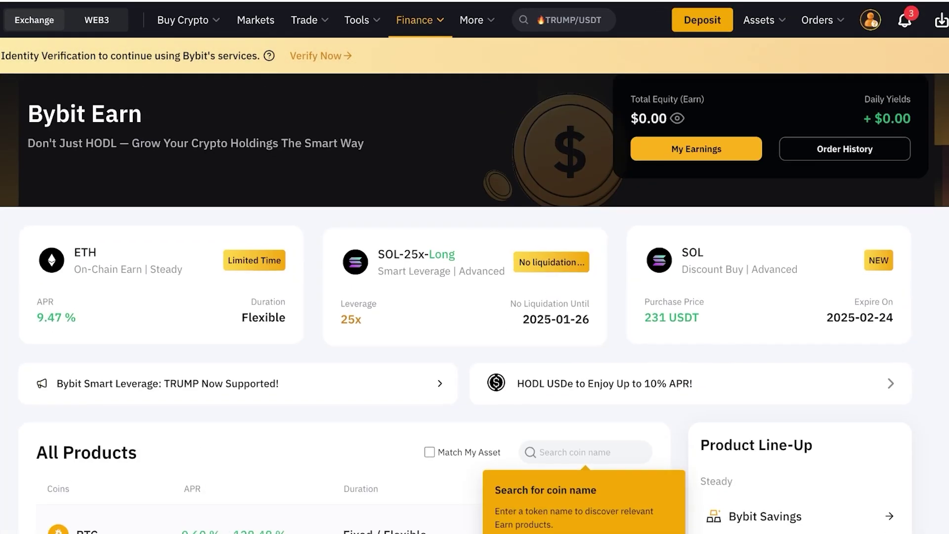
scroll(474, 304, down, 3)
scroll(475, 304, down, 4)
click(651, 188)
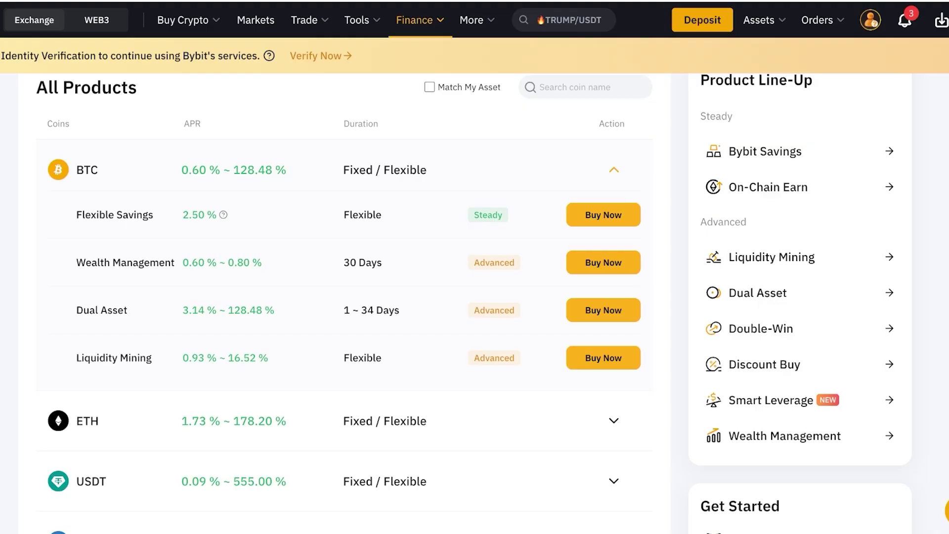
Expand the ETH, USDT and DAI entries in the Earn product list to view their offers.
scroll(344, 303, down, 5)
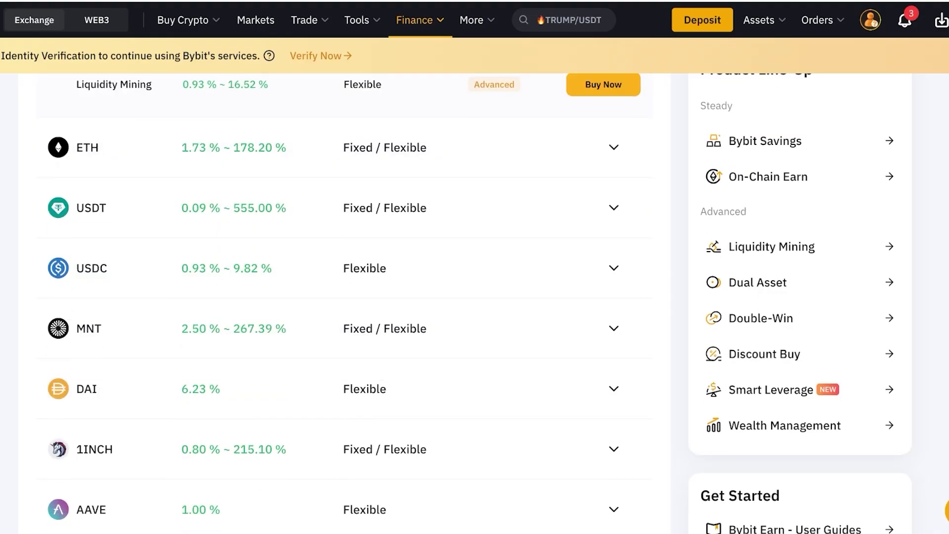
click(614, 149)
scroll(344, 304, up, 5)
scroll(344, 303, down, 1)
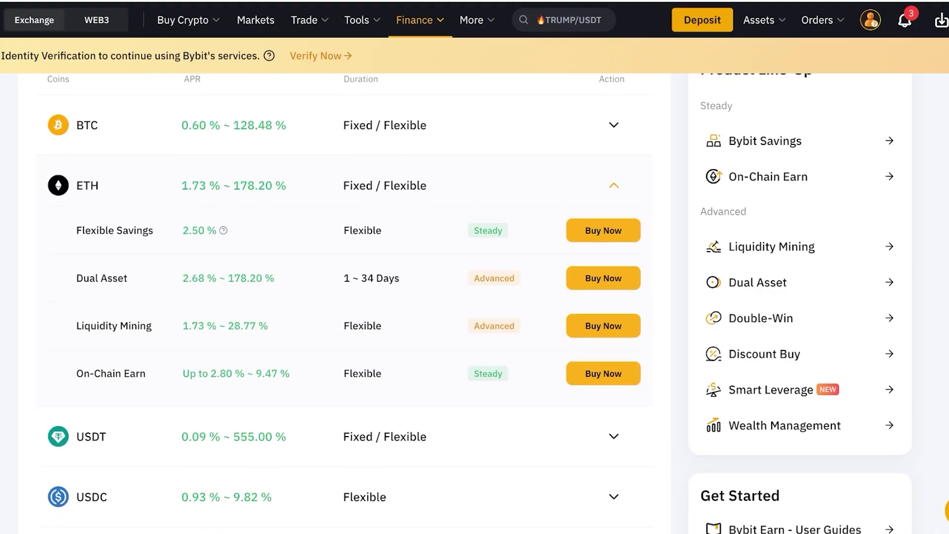
click(614, 437)
scroll(345, 303, down, 5)
click(614, 424)
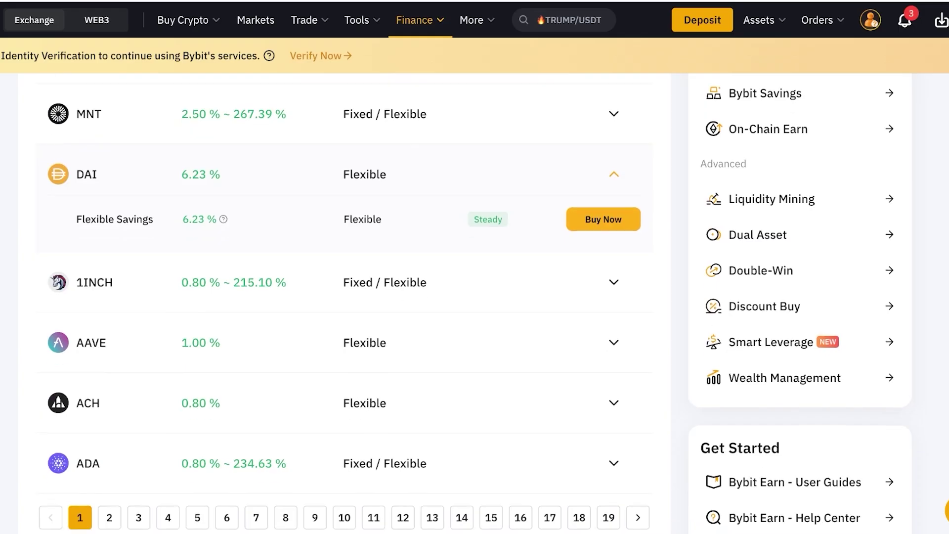
Expand the ACH, AAVE, 1INCH and DAI entries one after another to compare their savings offers.
scroll(345, 303, down, 2)
click(614, 324)
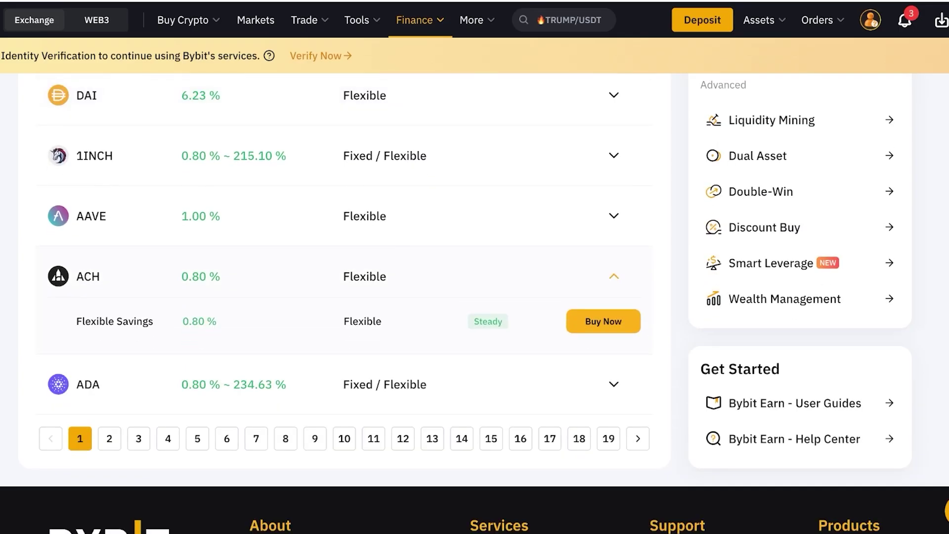
click(613, 215)
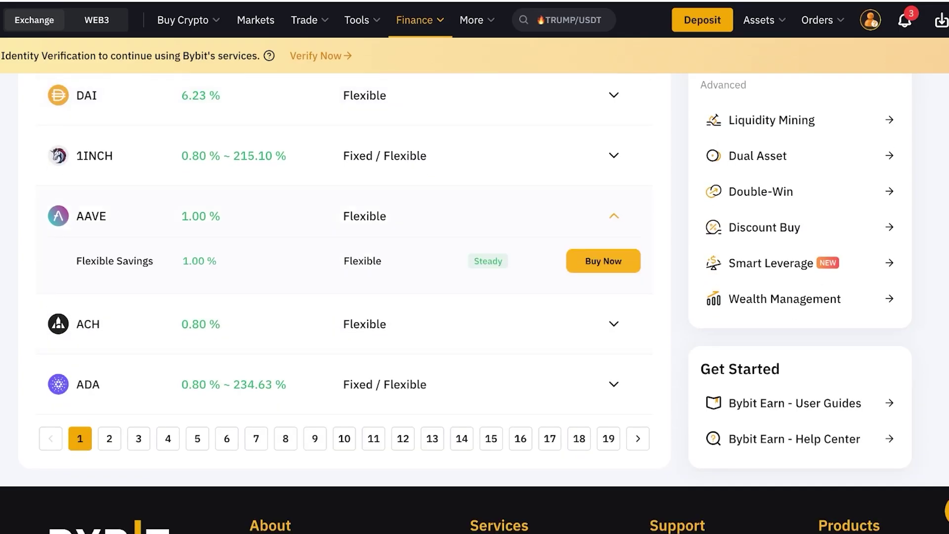
click(614, 156)
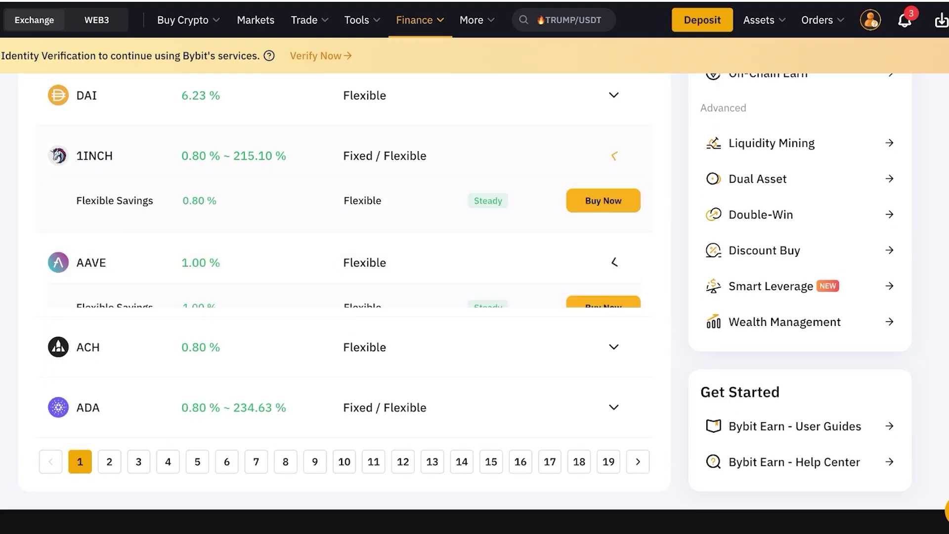
click(614, 95)
Go back up the Earn product list and expand USDT, ETH and finally BTC to review their offers.
scroll(344, 303, up, 1)
scroll(346, 296, up, 6)
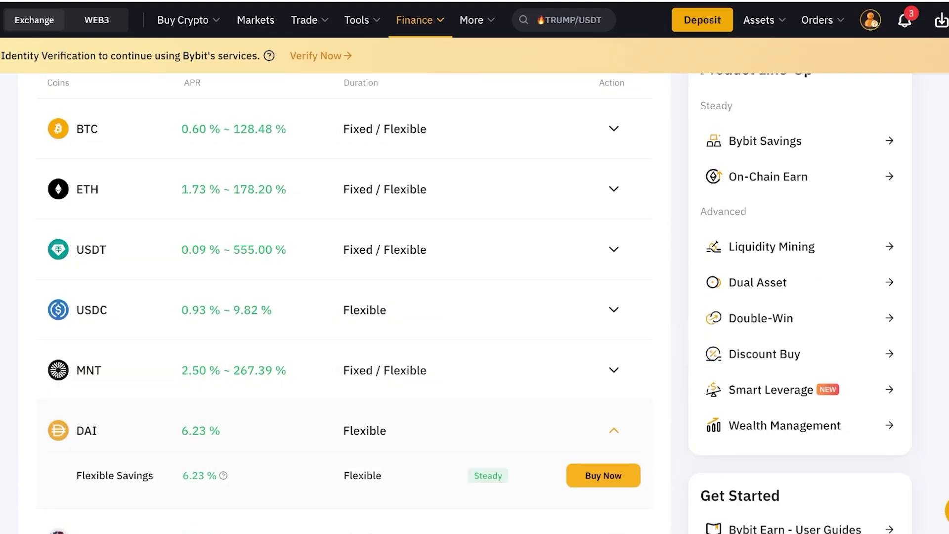
click(614, 227)
click(614, 166)
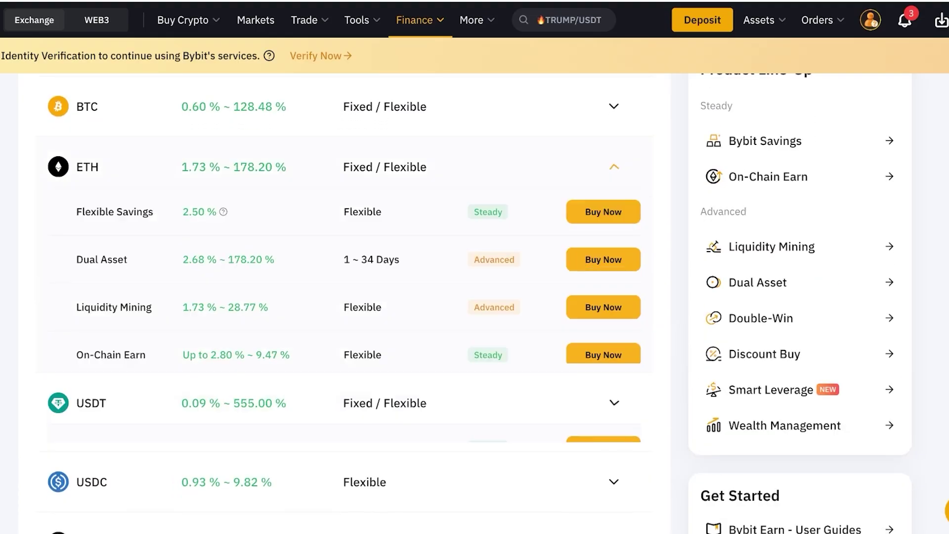
scroll(346, 297, up, 4)
click(614, 232)
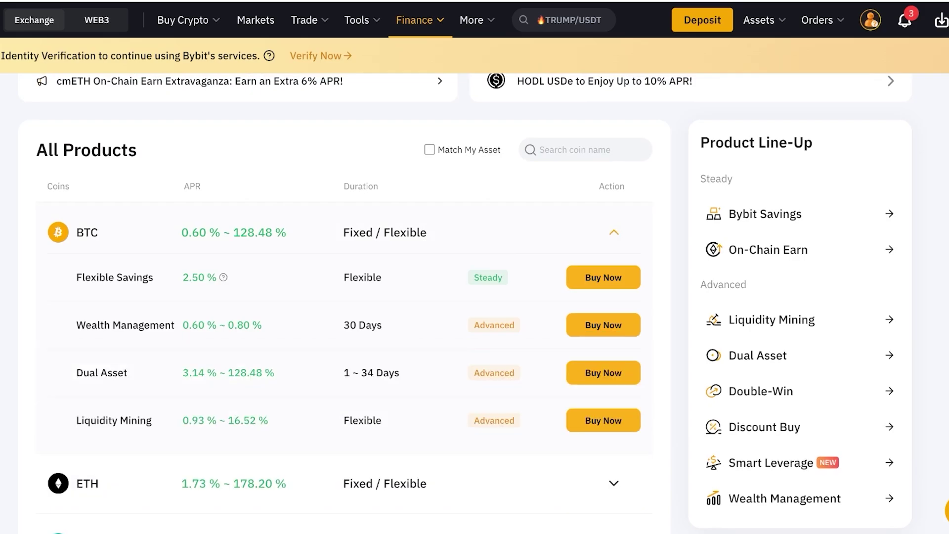